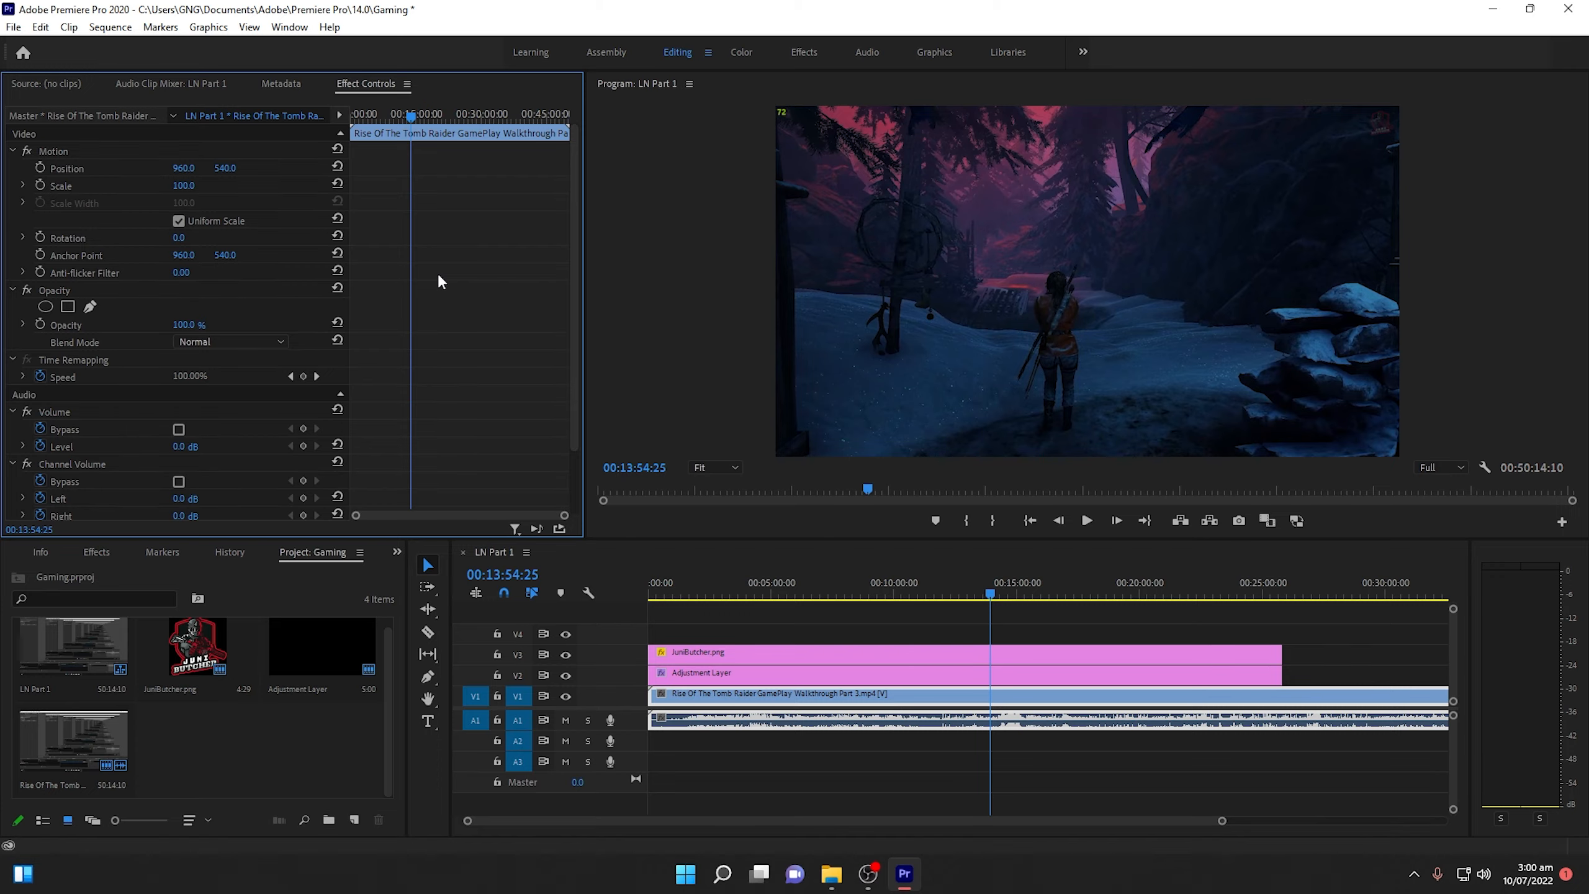
left_click(14, 28)
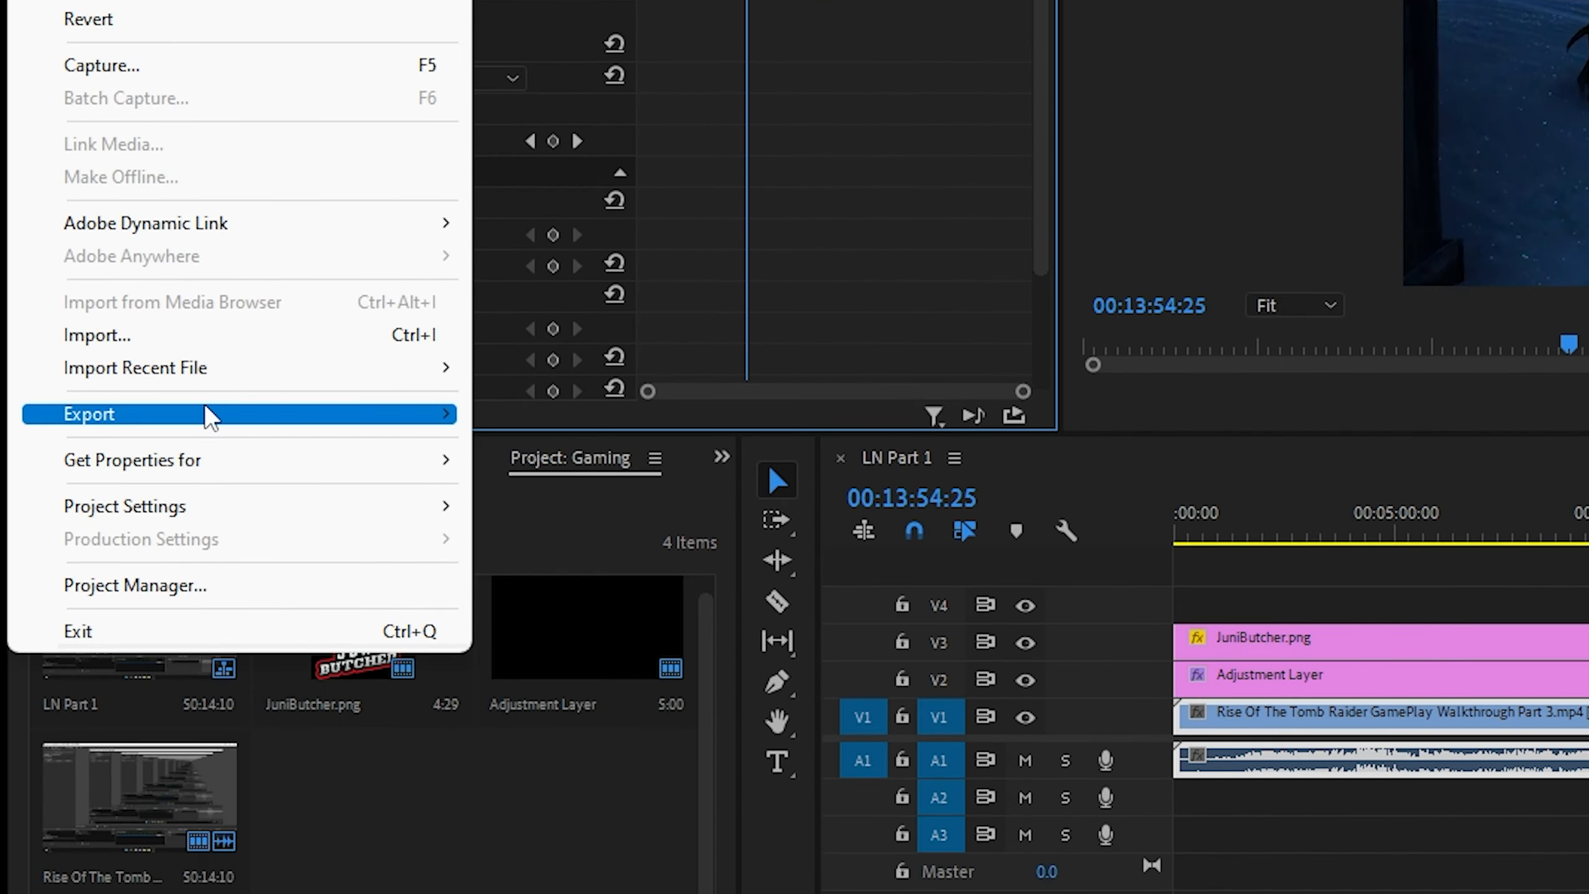
mouse_move(205, 406)
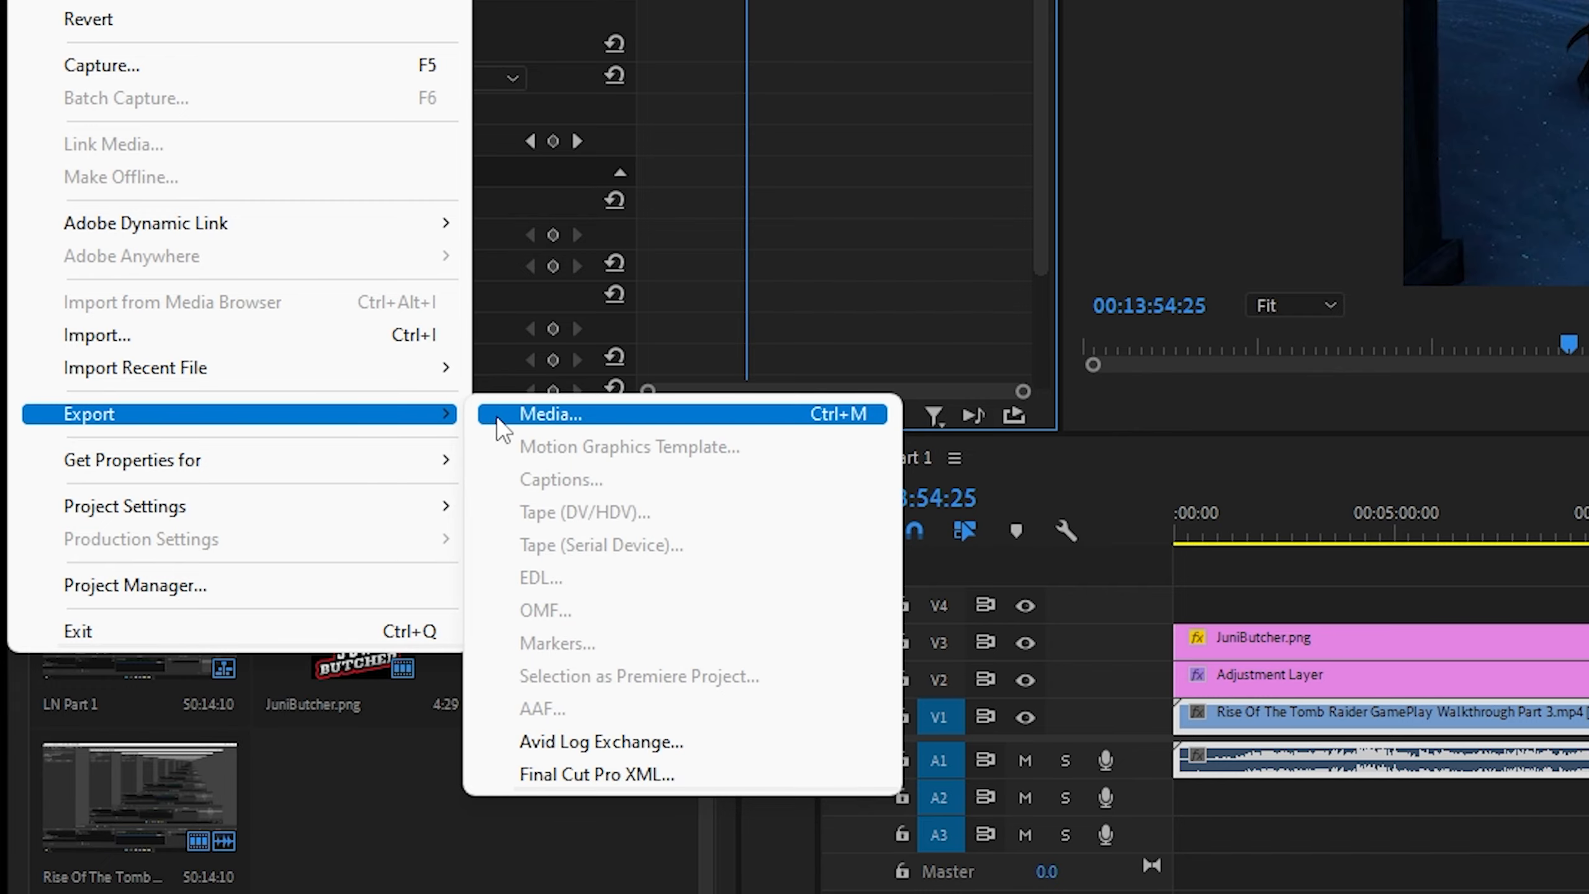
left_click(677, 418)
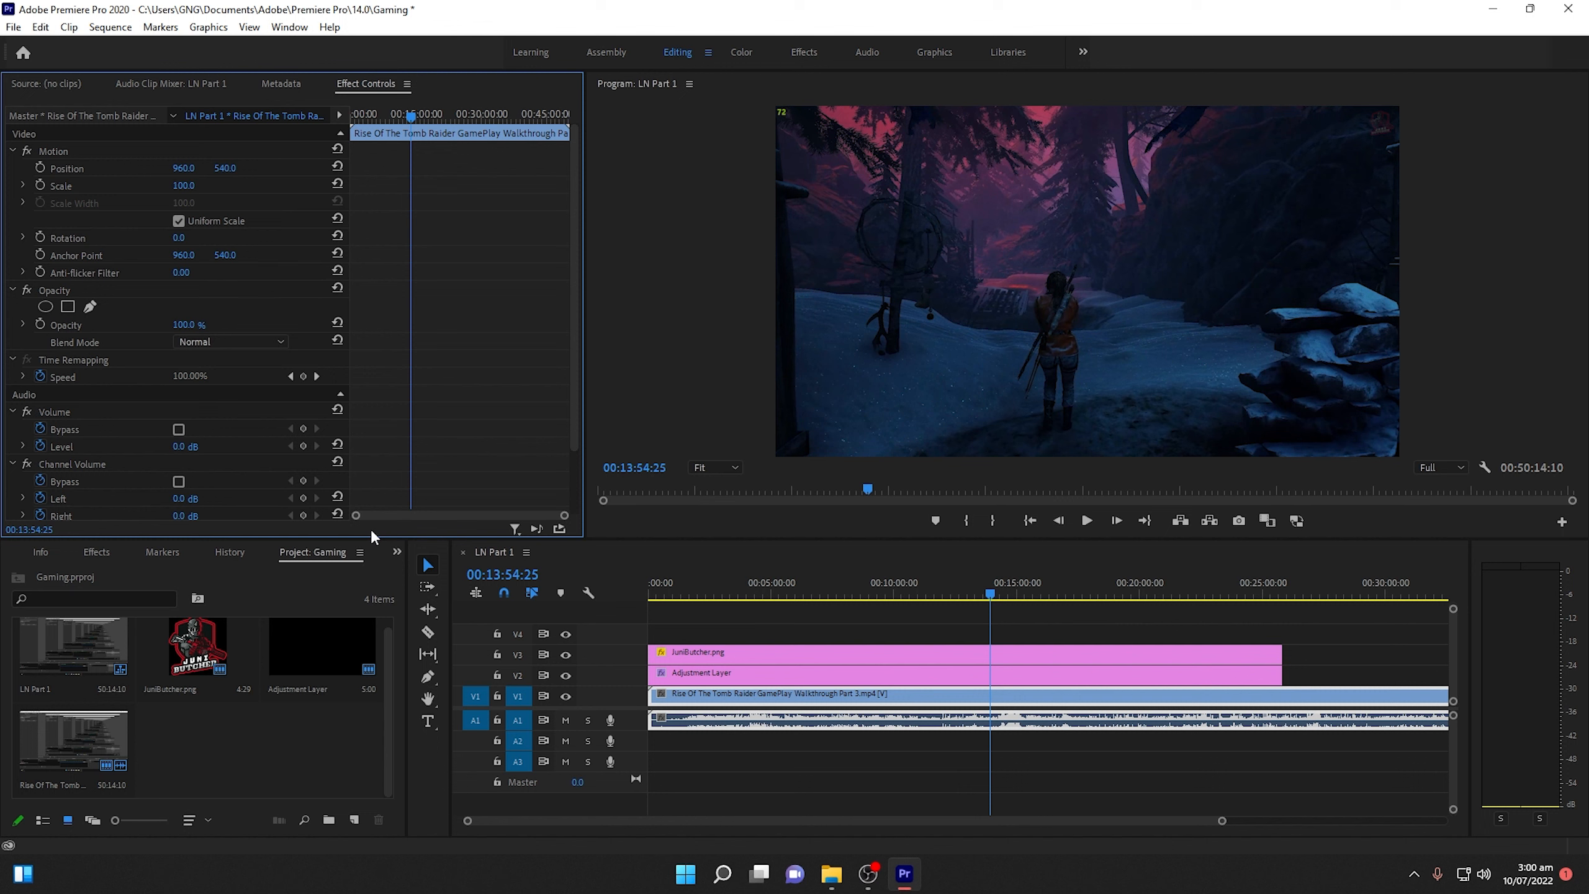
left_click(330, 591)
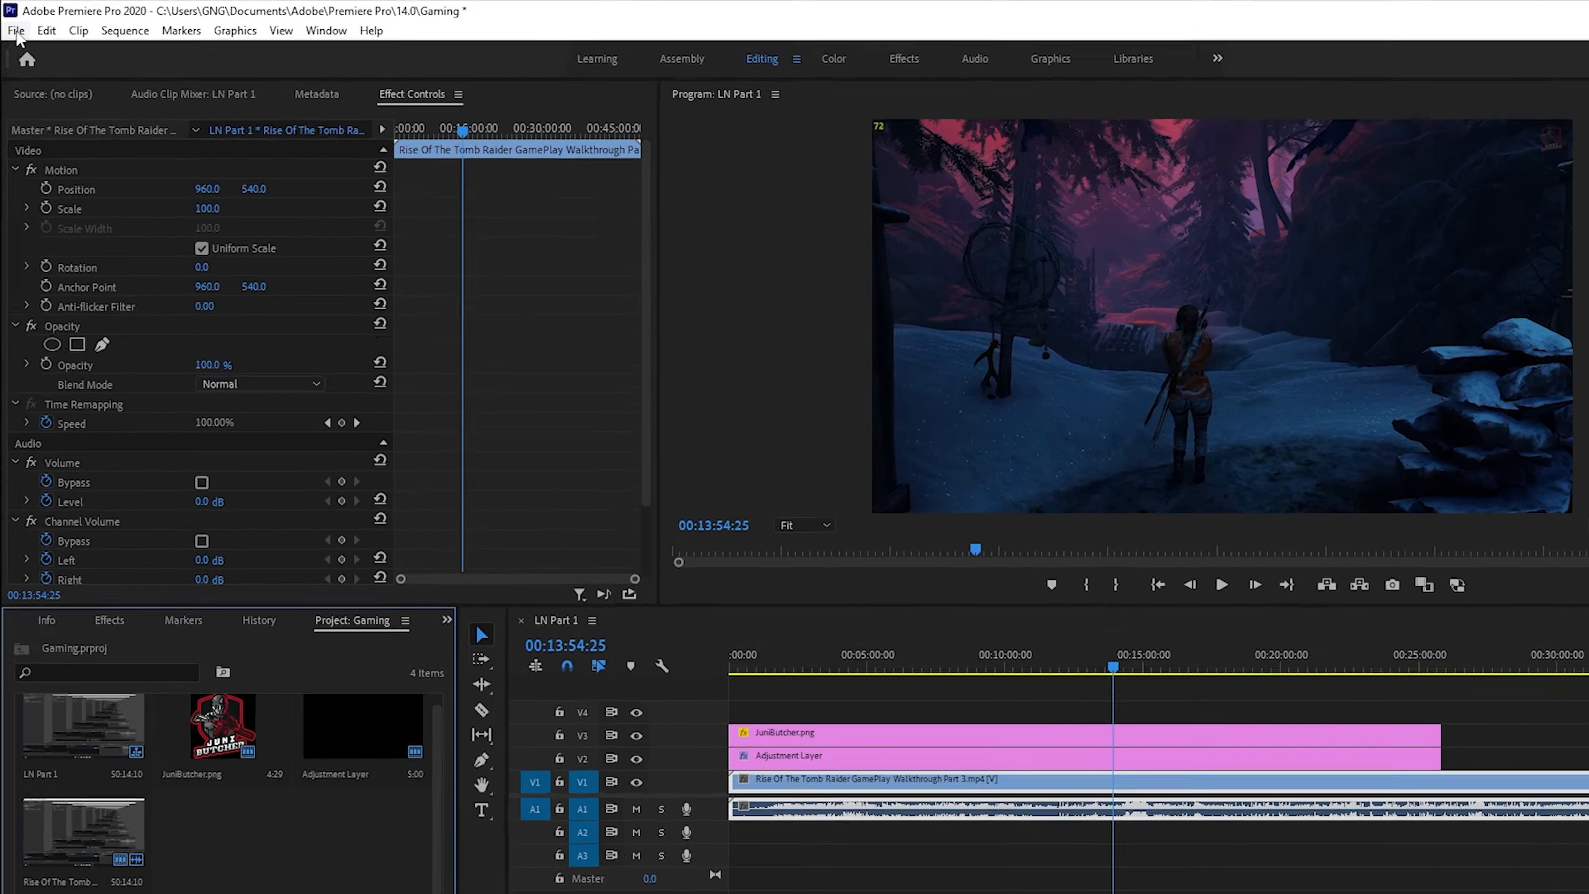
left_click(13, 27)
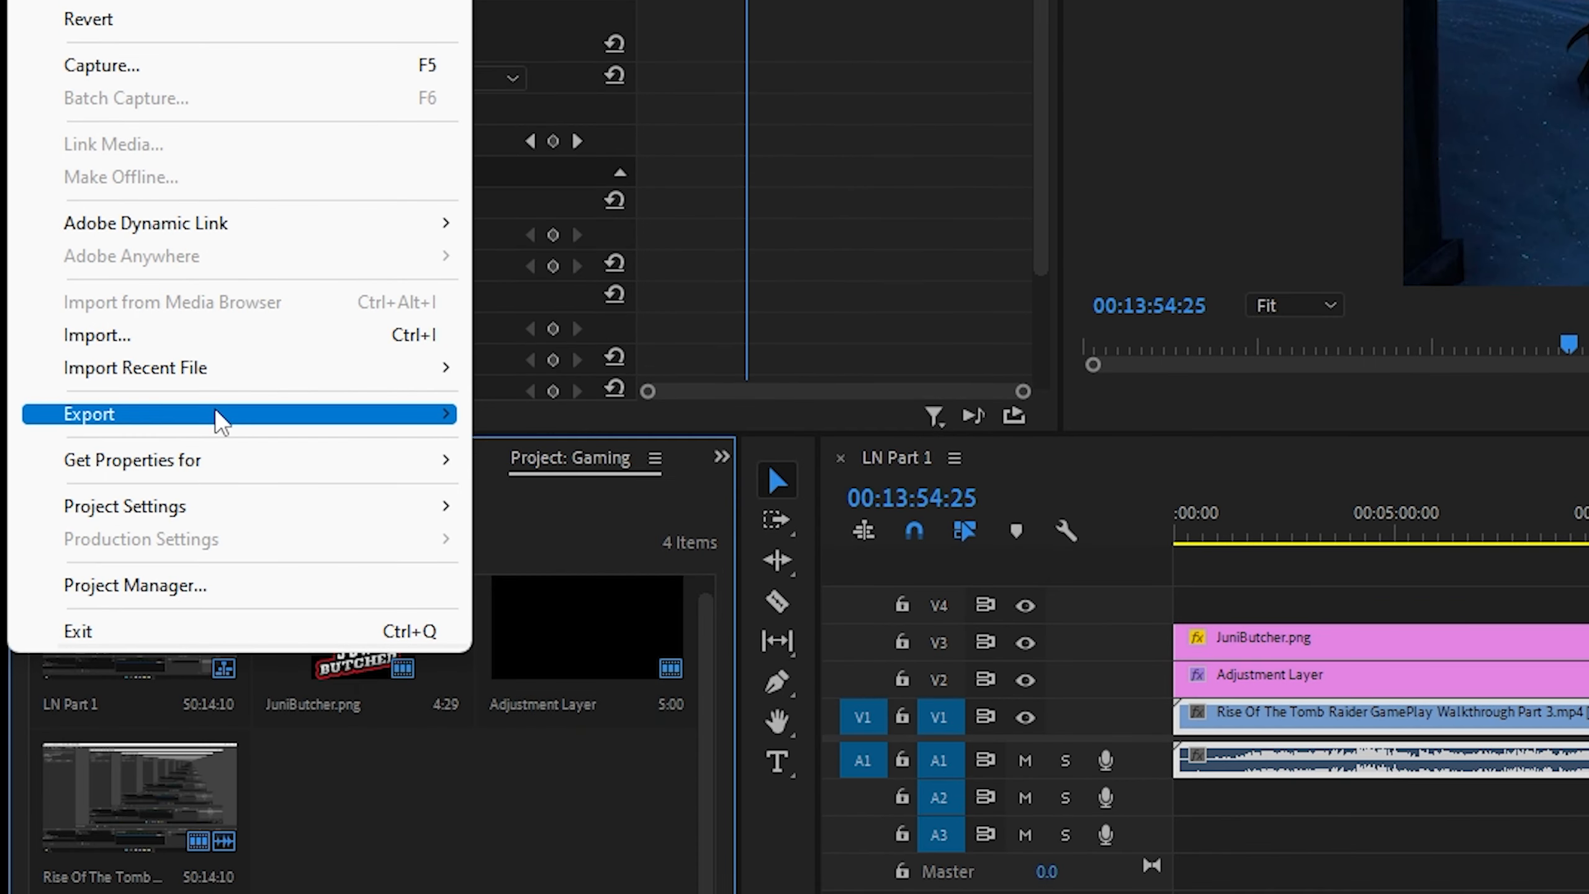
mouse_move(216, 414)
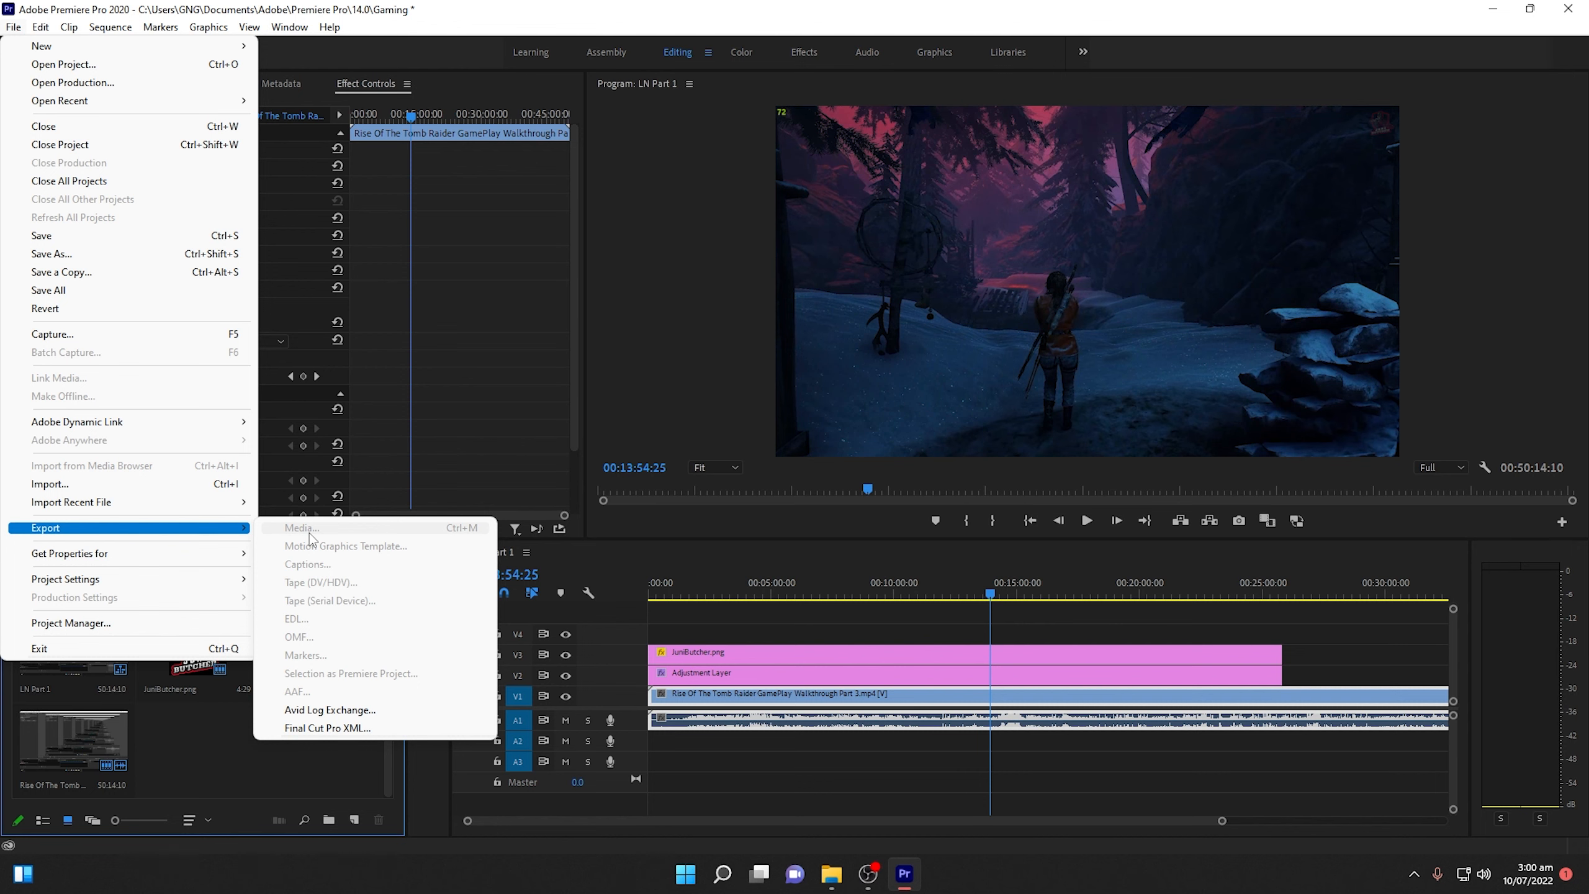
left_click(610, 567)
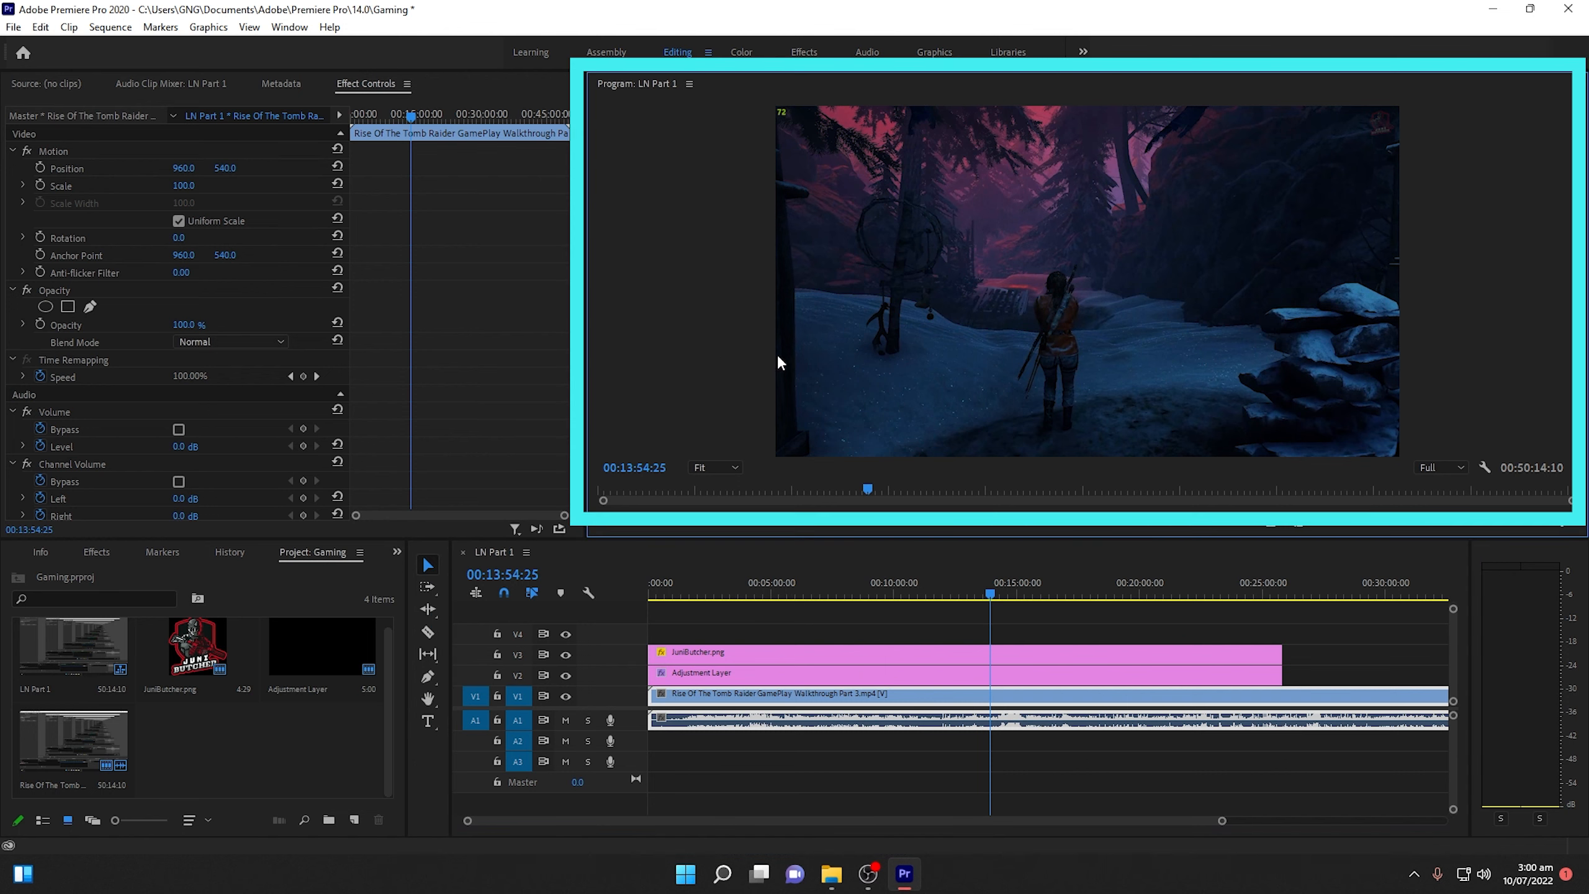
Place the playhead at 00:03:18:00 in the LN Part 1 sequence and open its media export settings.
left_click(729, 586)
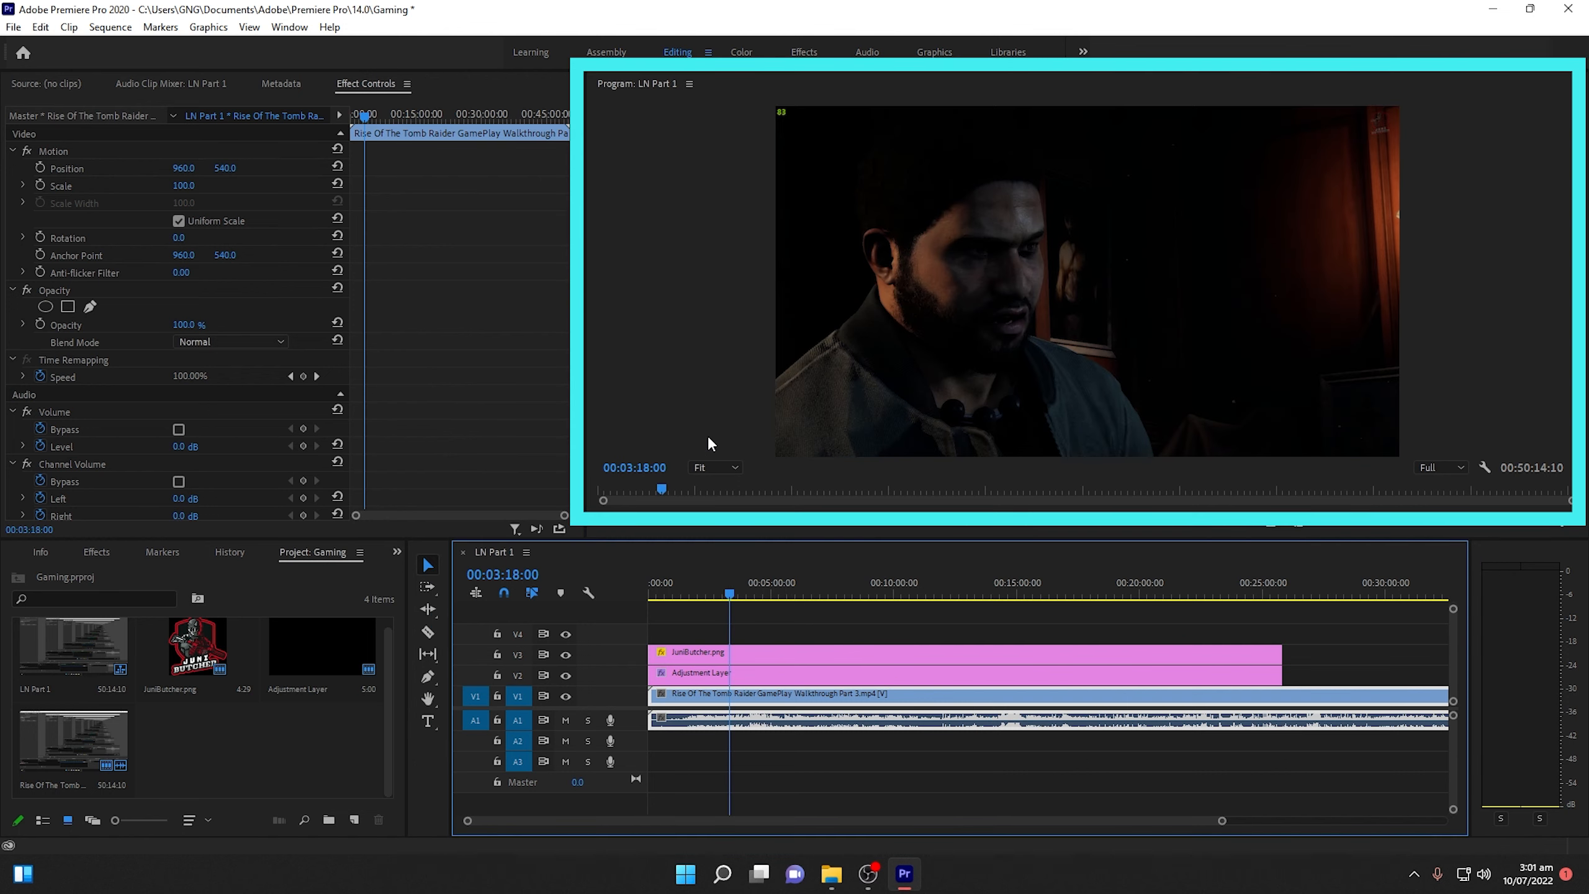
left_click(15, 28)
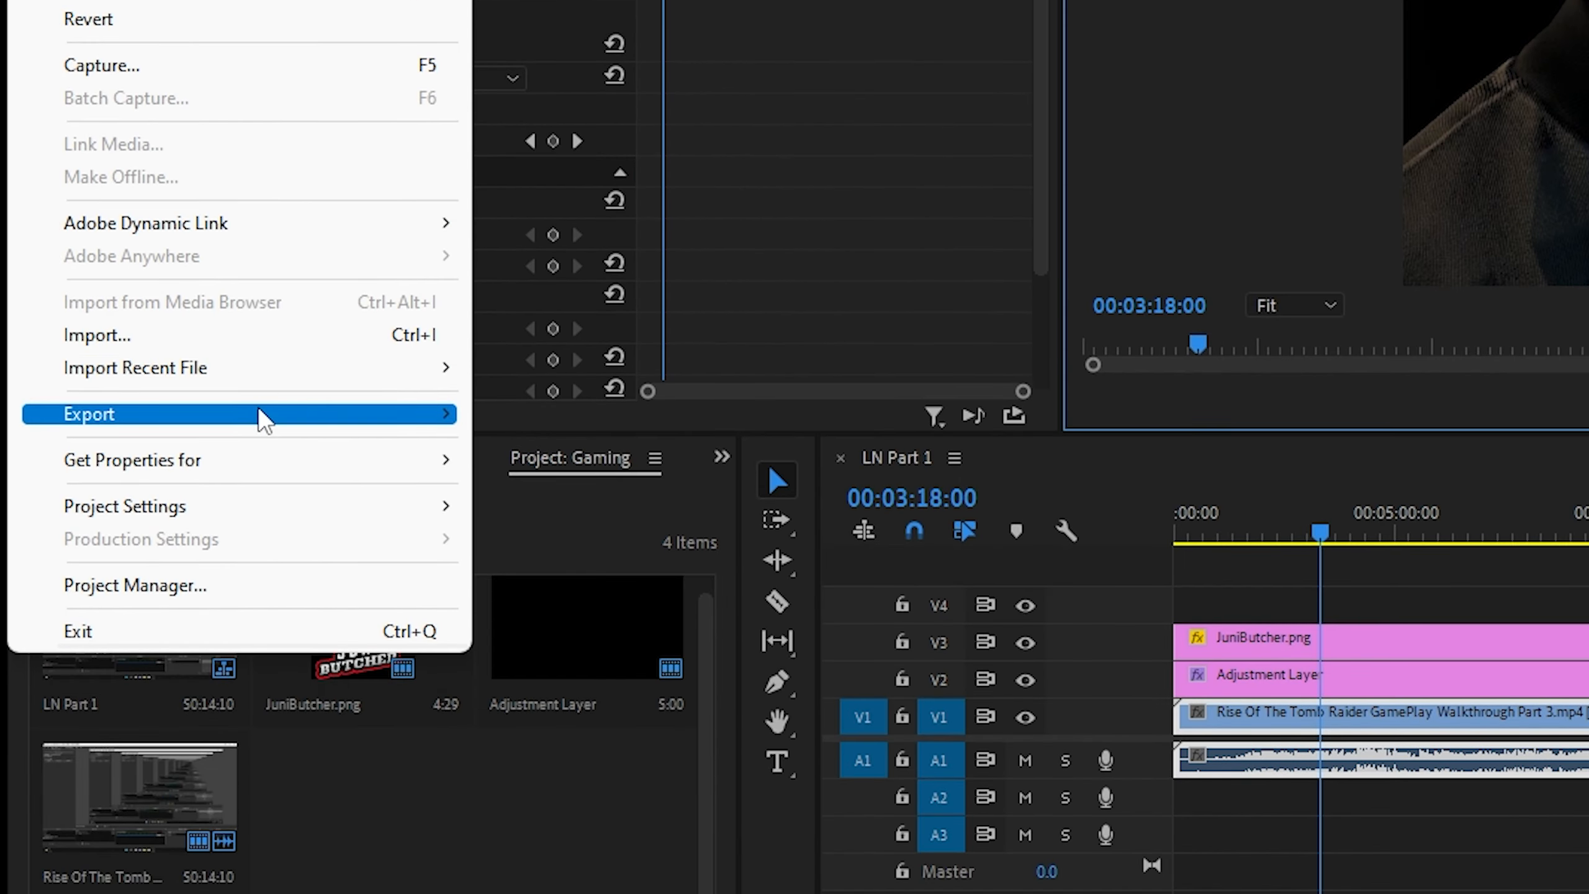
mouse_move(235, 856)
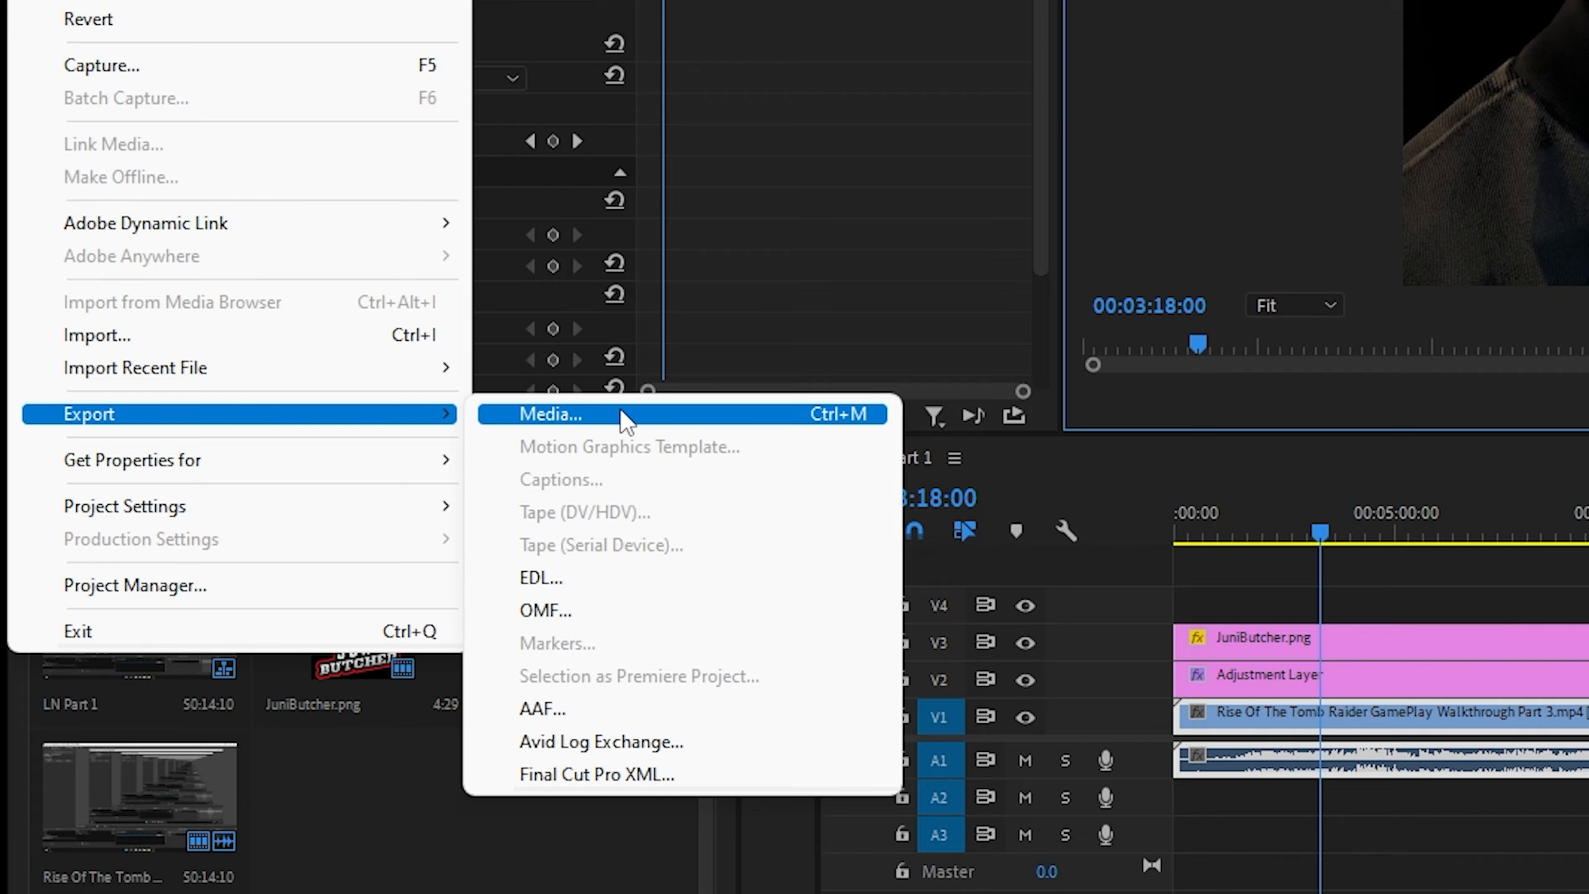
left_click(707, 414)
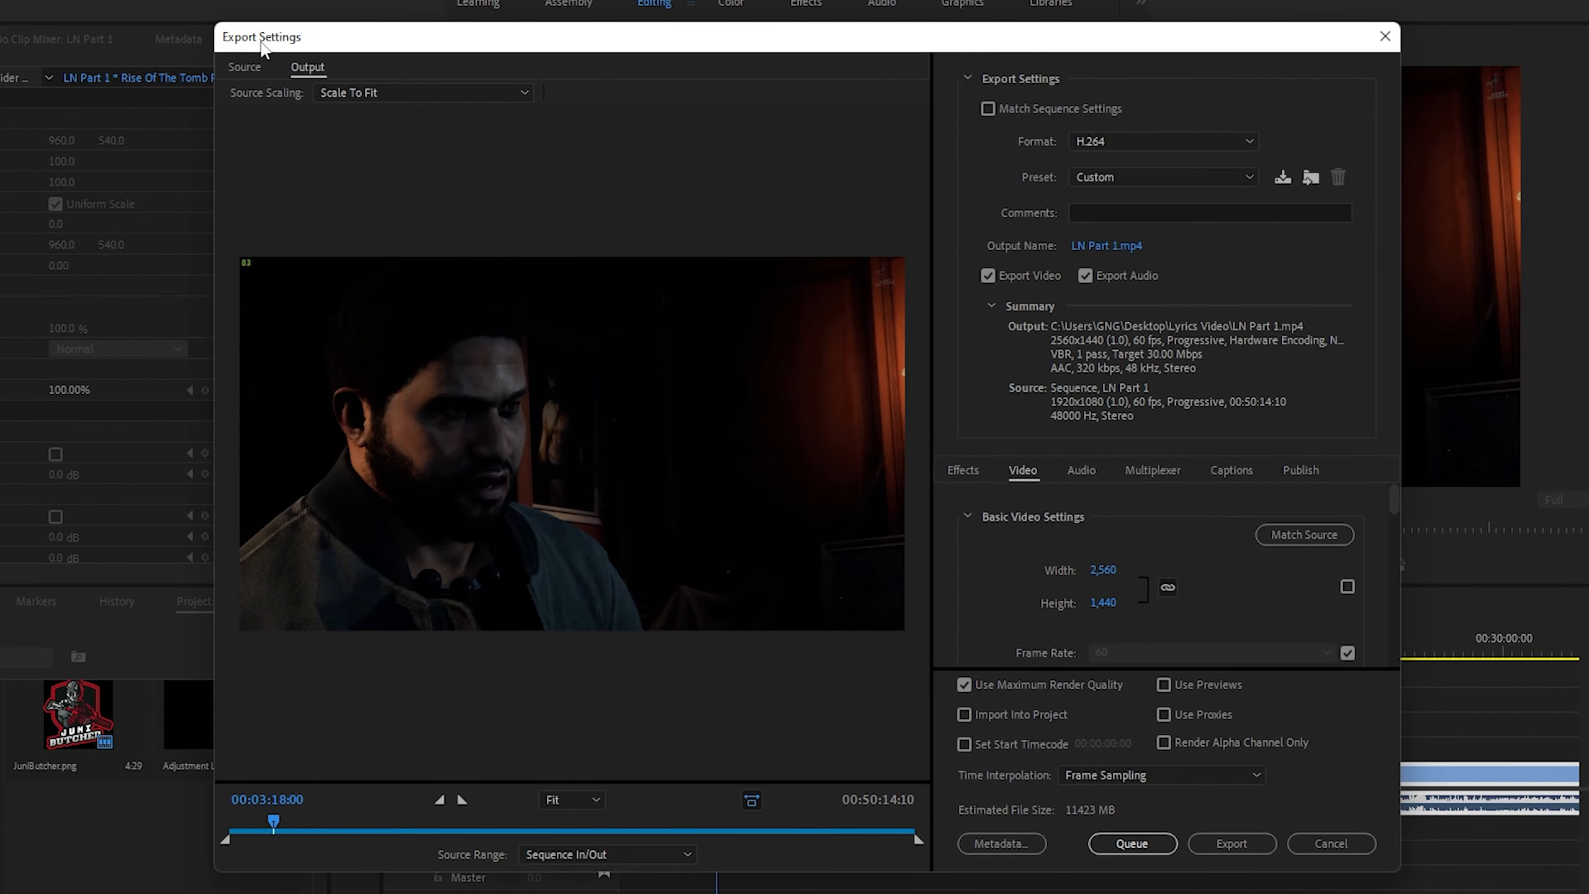
Preview the export at 00:09:15:41 and choose H.264 as the output format.
left_click(354, 831)
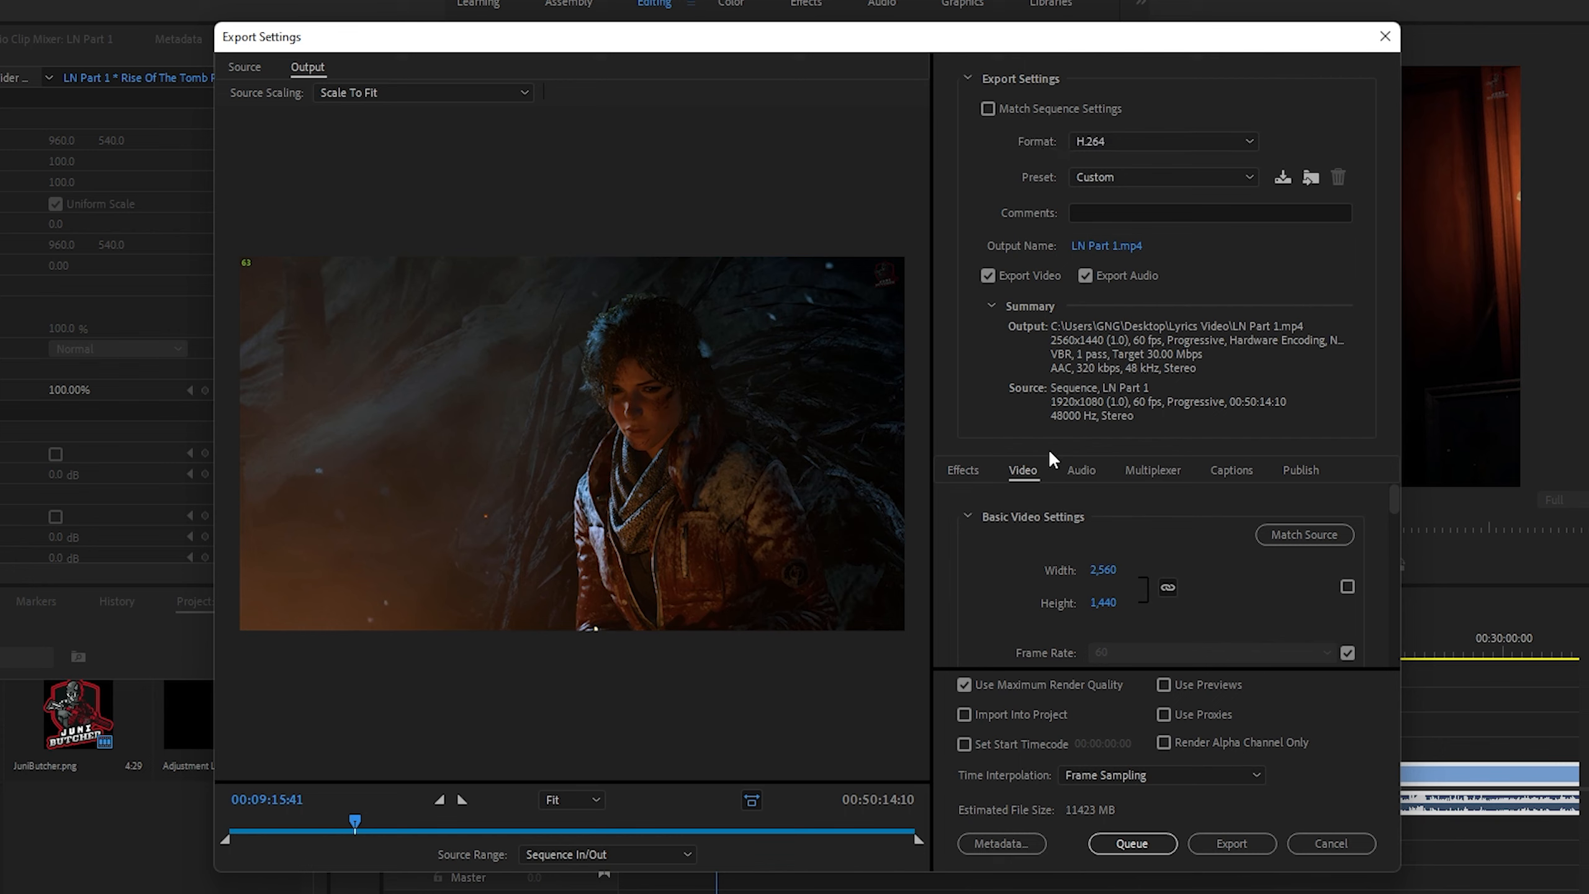
left_click(1092, 143)
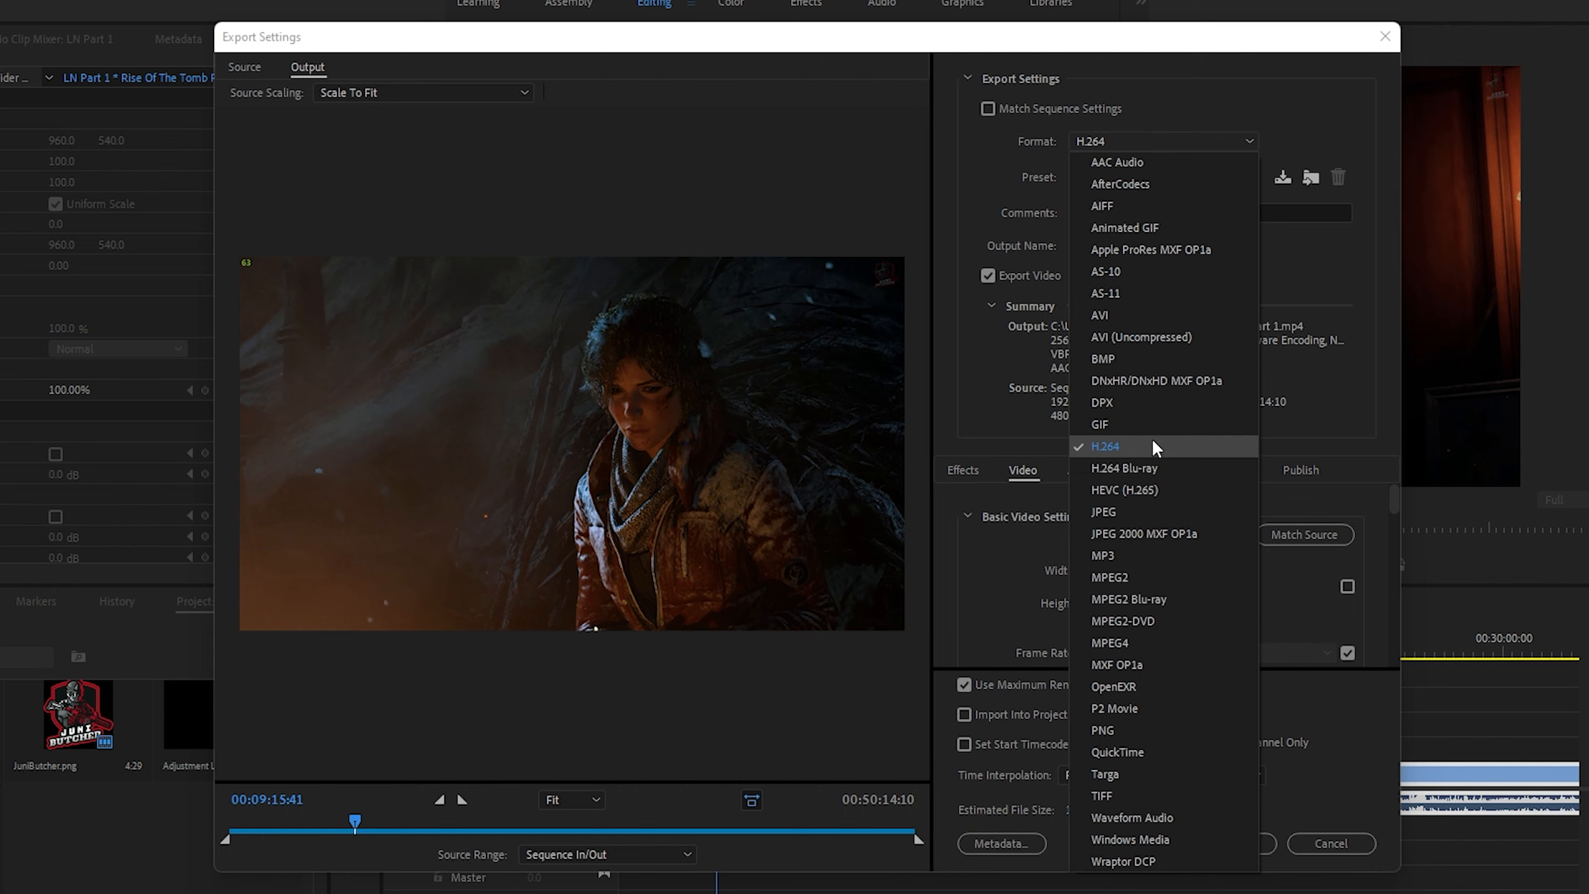
left_click(1127, 446)
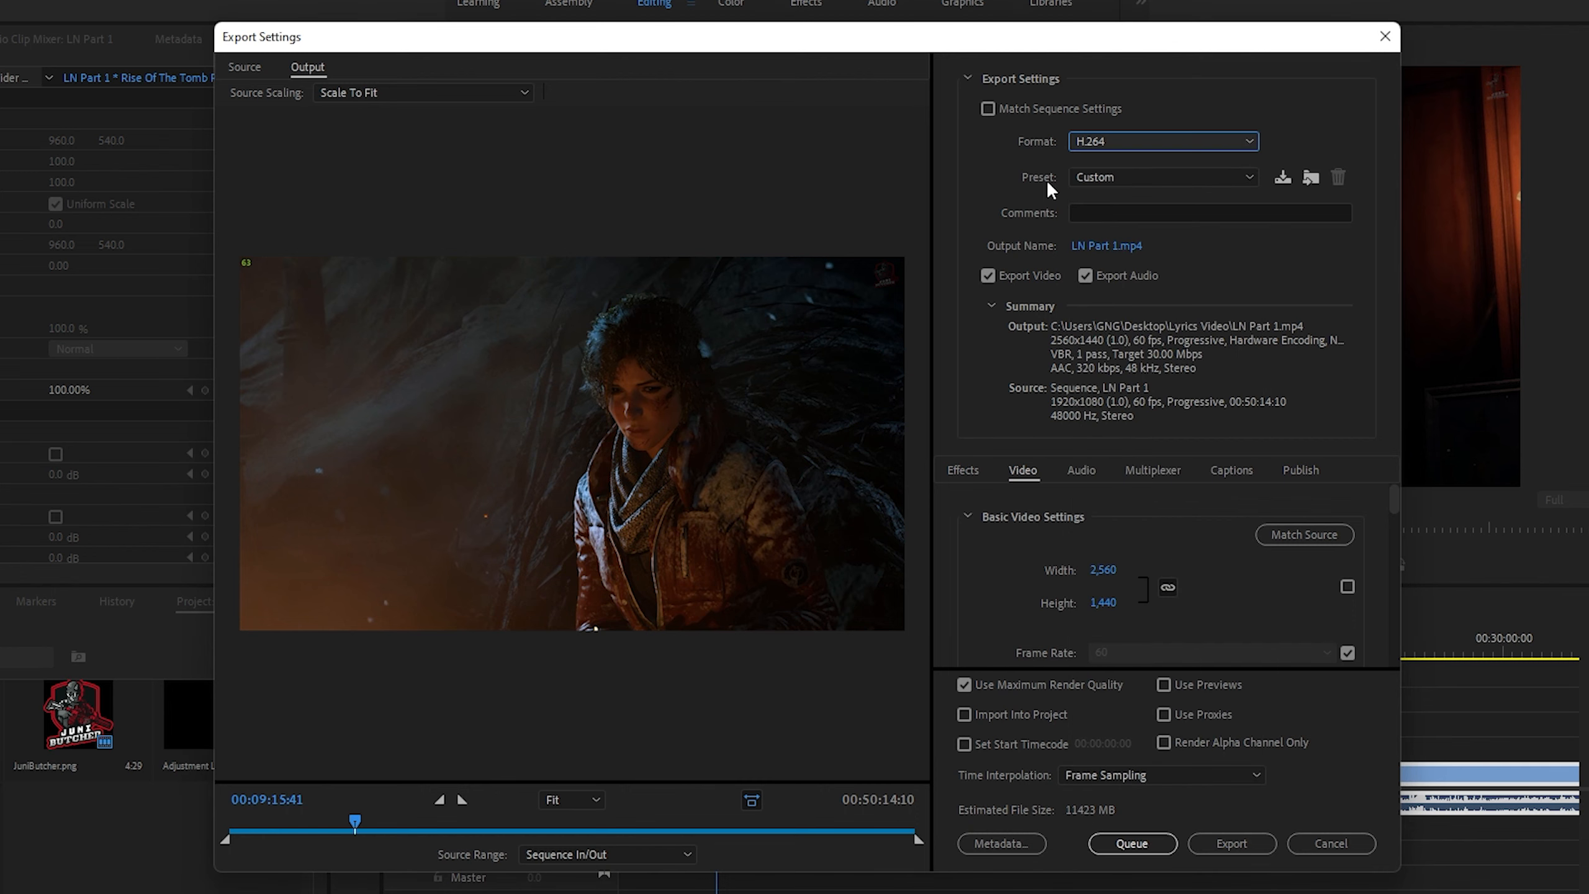
Browse the available H.264 export presets and choose YouTube 2160p 4K Ultra HD.
left_click(1132, 174)
scroll(1182, 553, "down", 5)
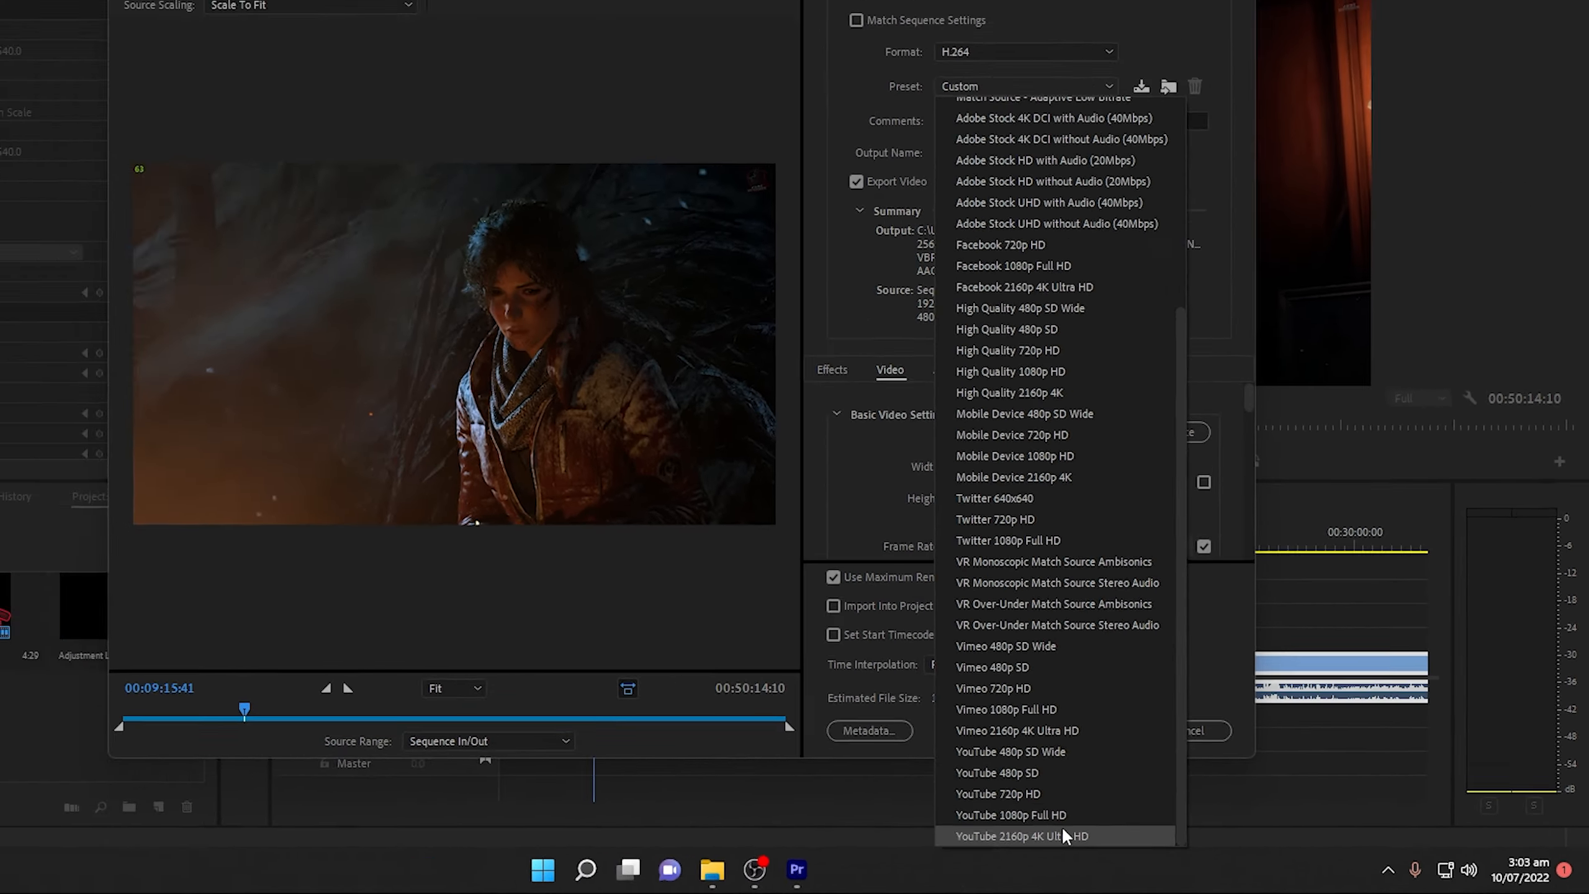
left_click(719, 801)
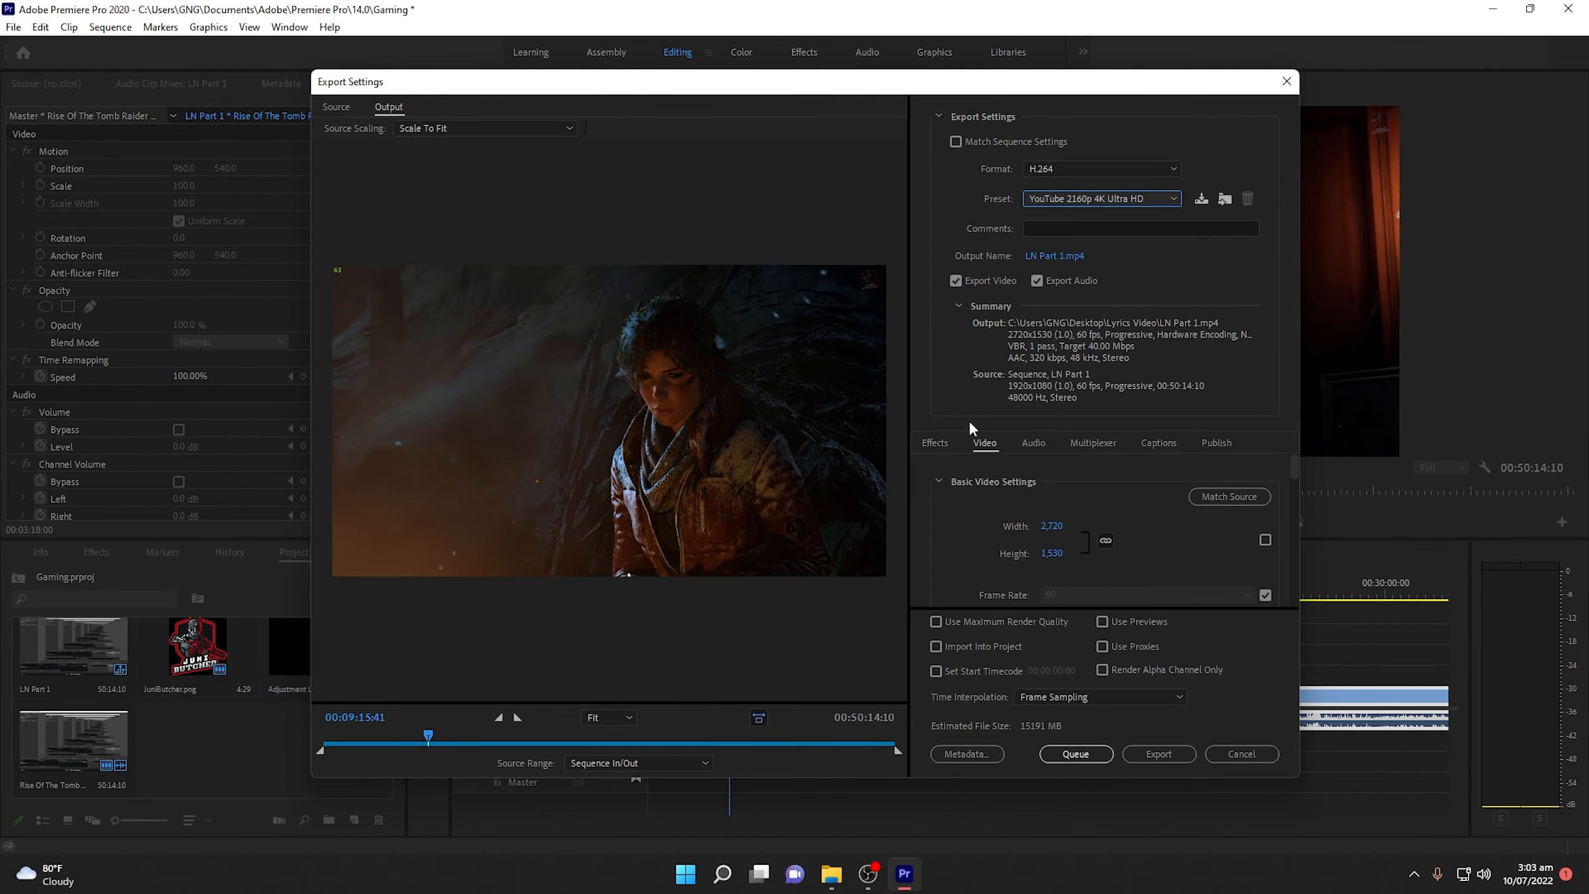
left_click(1101, 199)
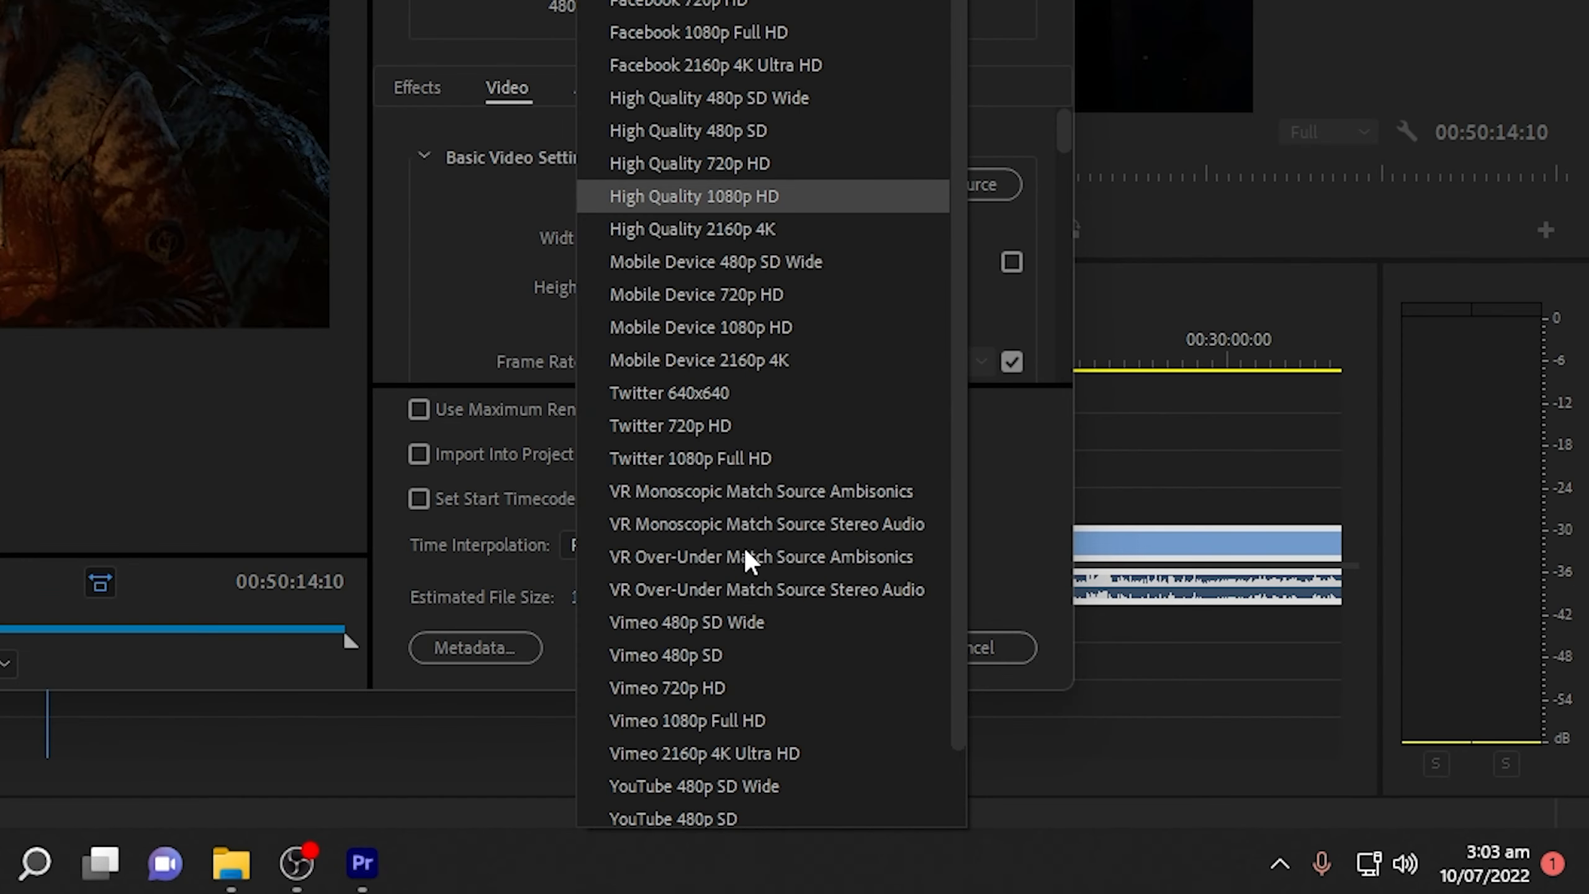
scroll(1137, 579, "down", 2)
scroll(1140, 524, "up", 5)
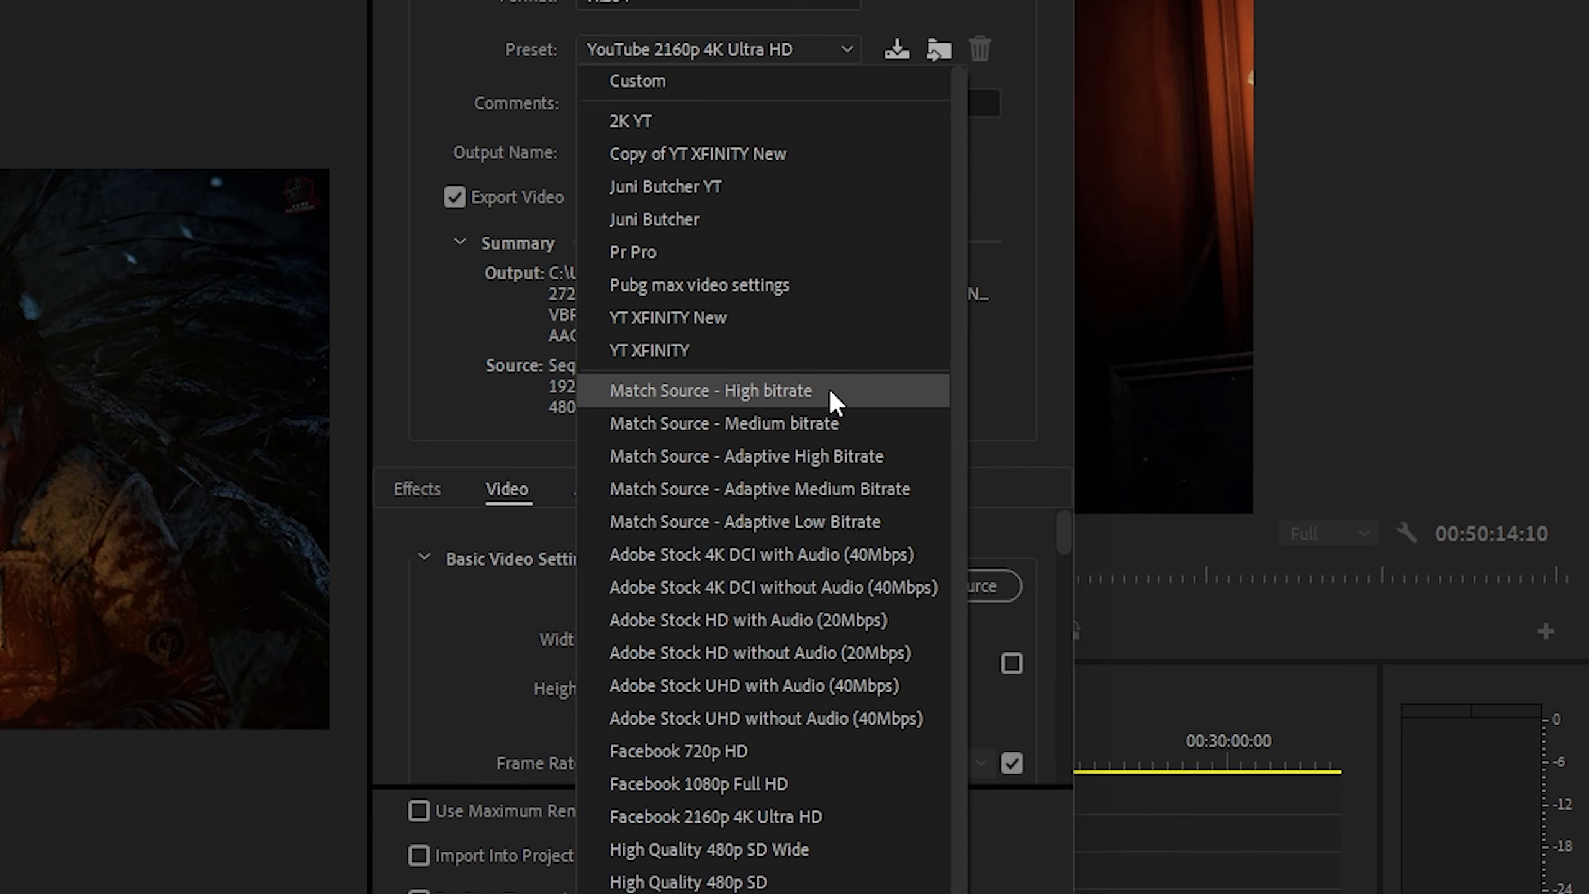
scroll(771, 810, "down", 5)
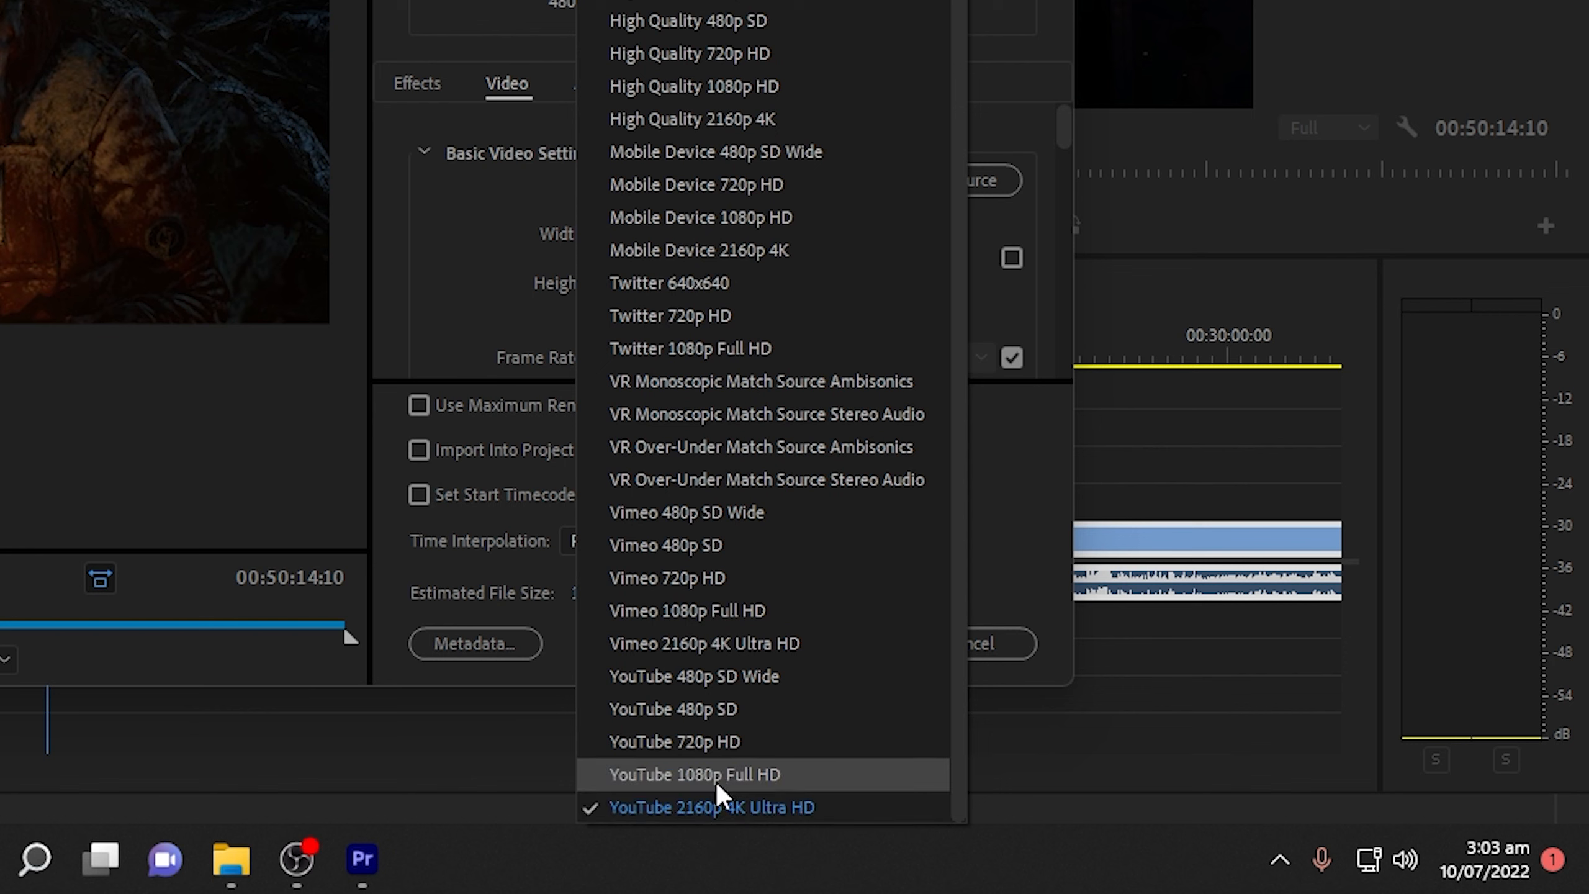
left_click(797, 805)
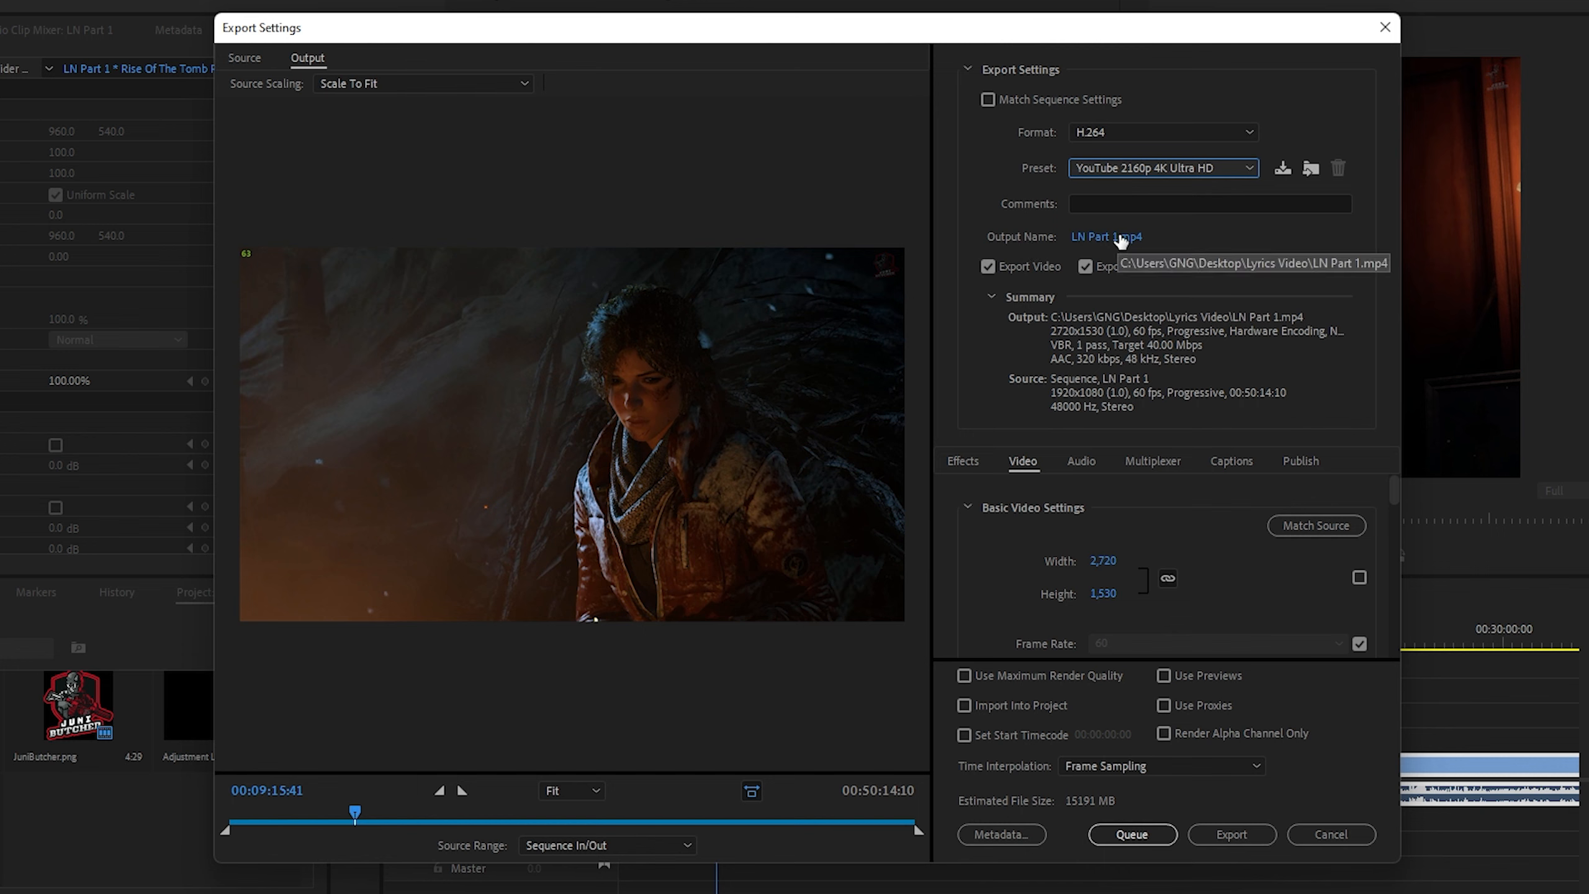
Set the export's output file name to xfinity in the Lyrics Video folder.
left_click(1120, 240)
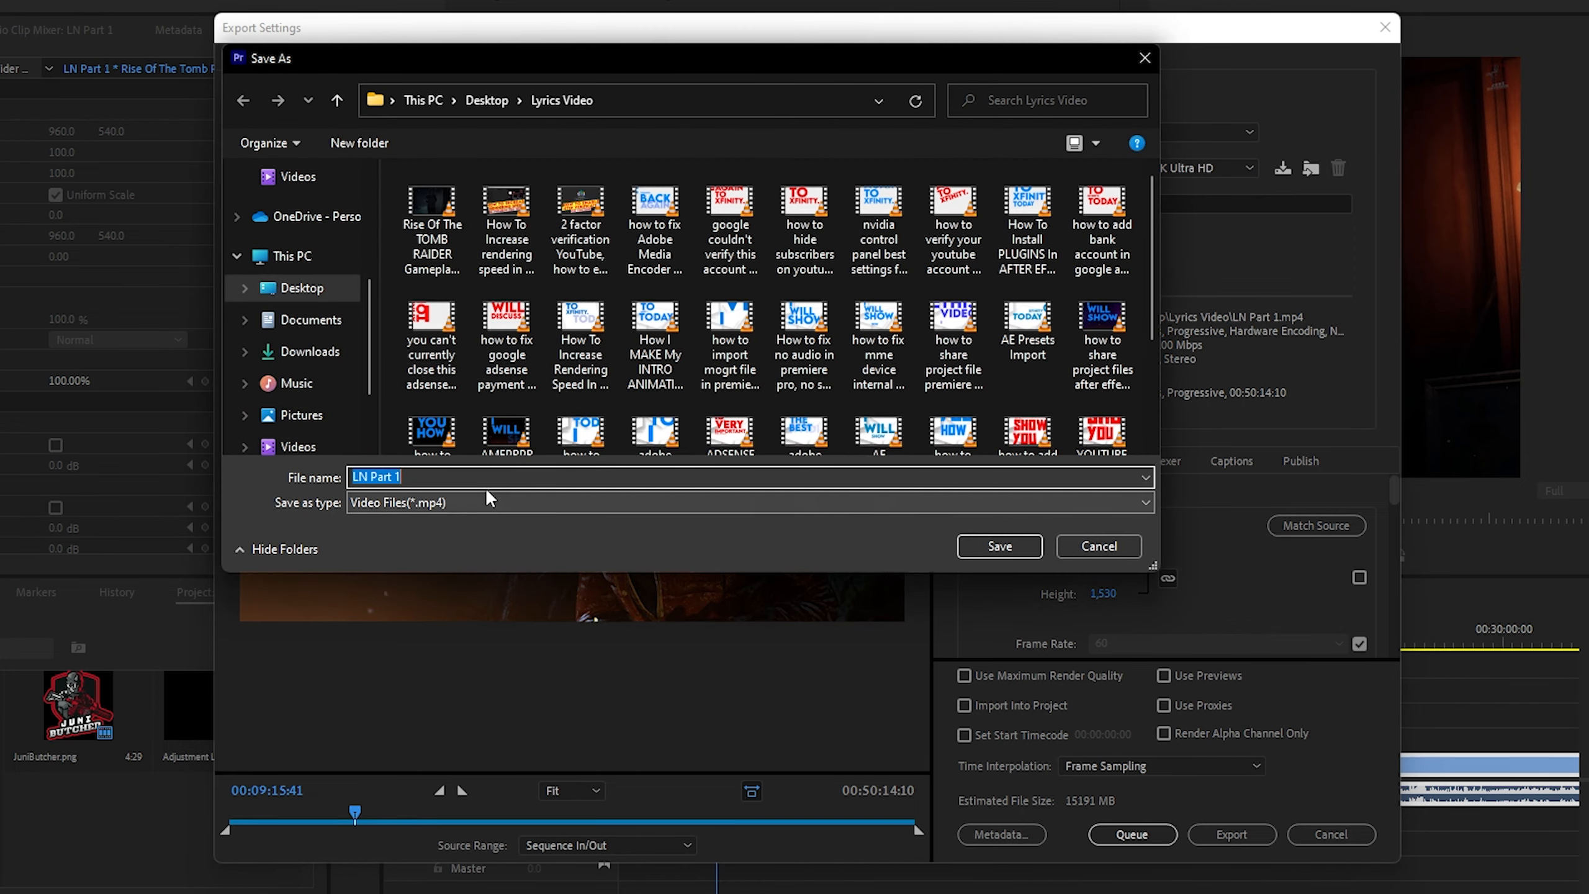
left_click(472, 476)
left_click_drag(473, 476, 322, 495)
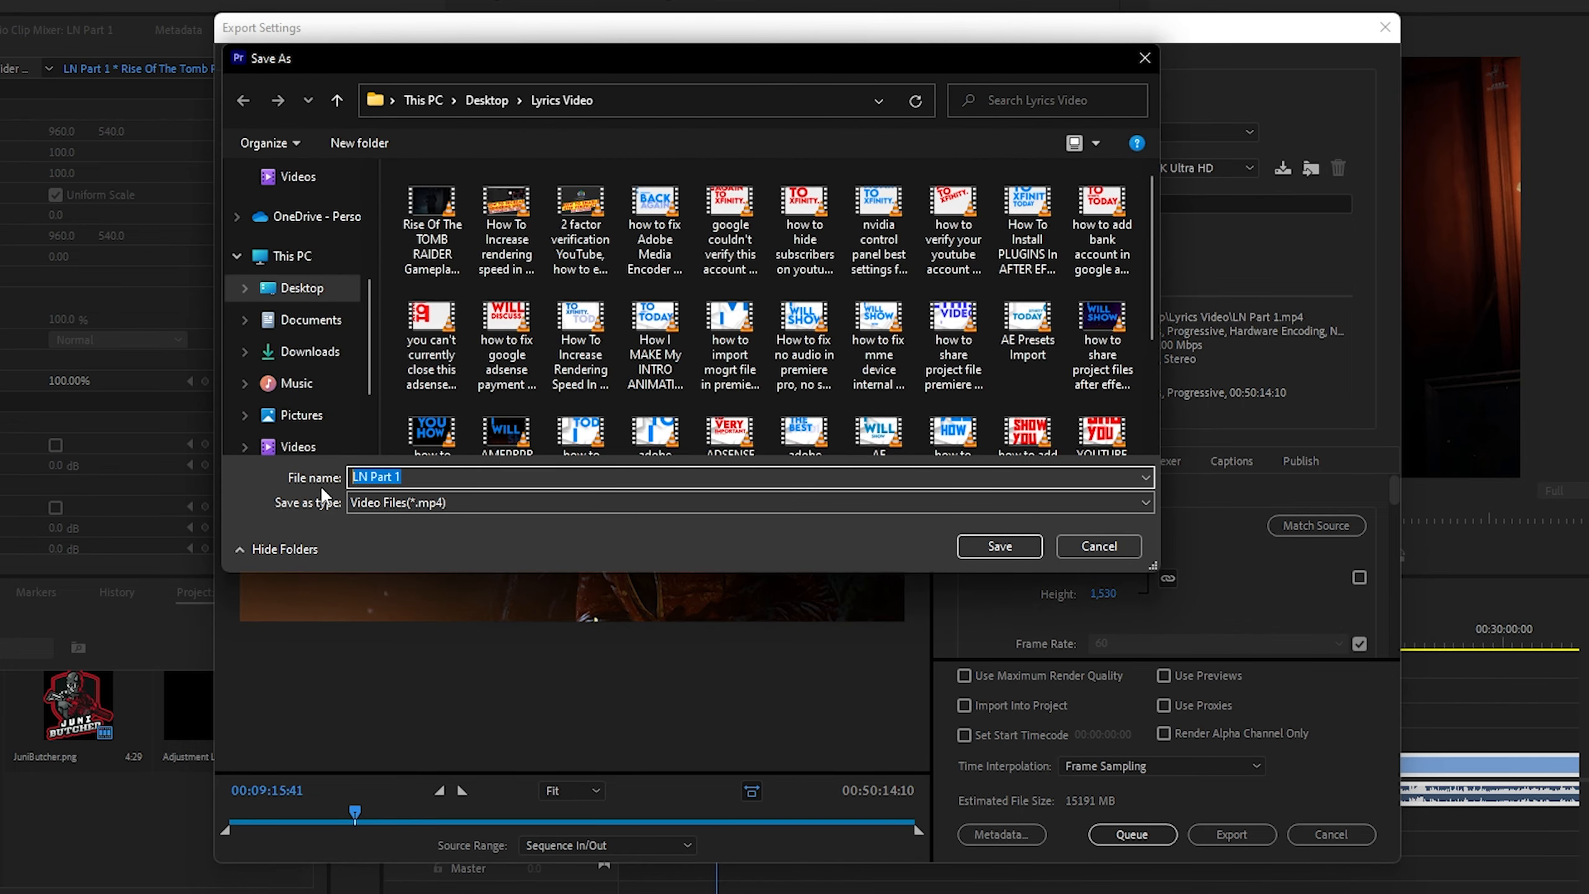
type("xfinity")
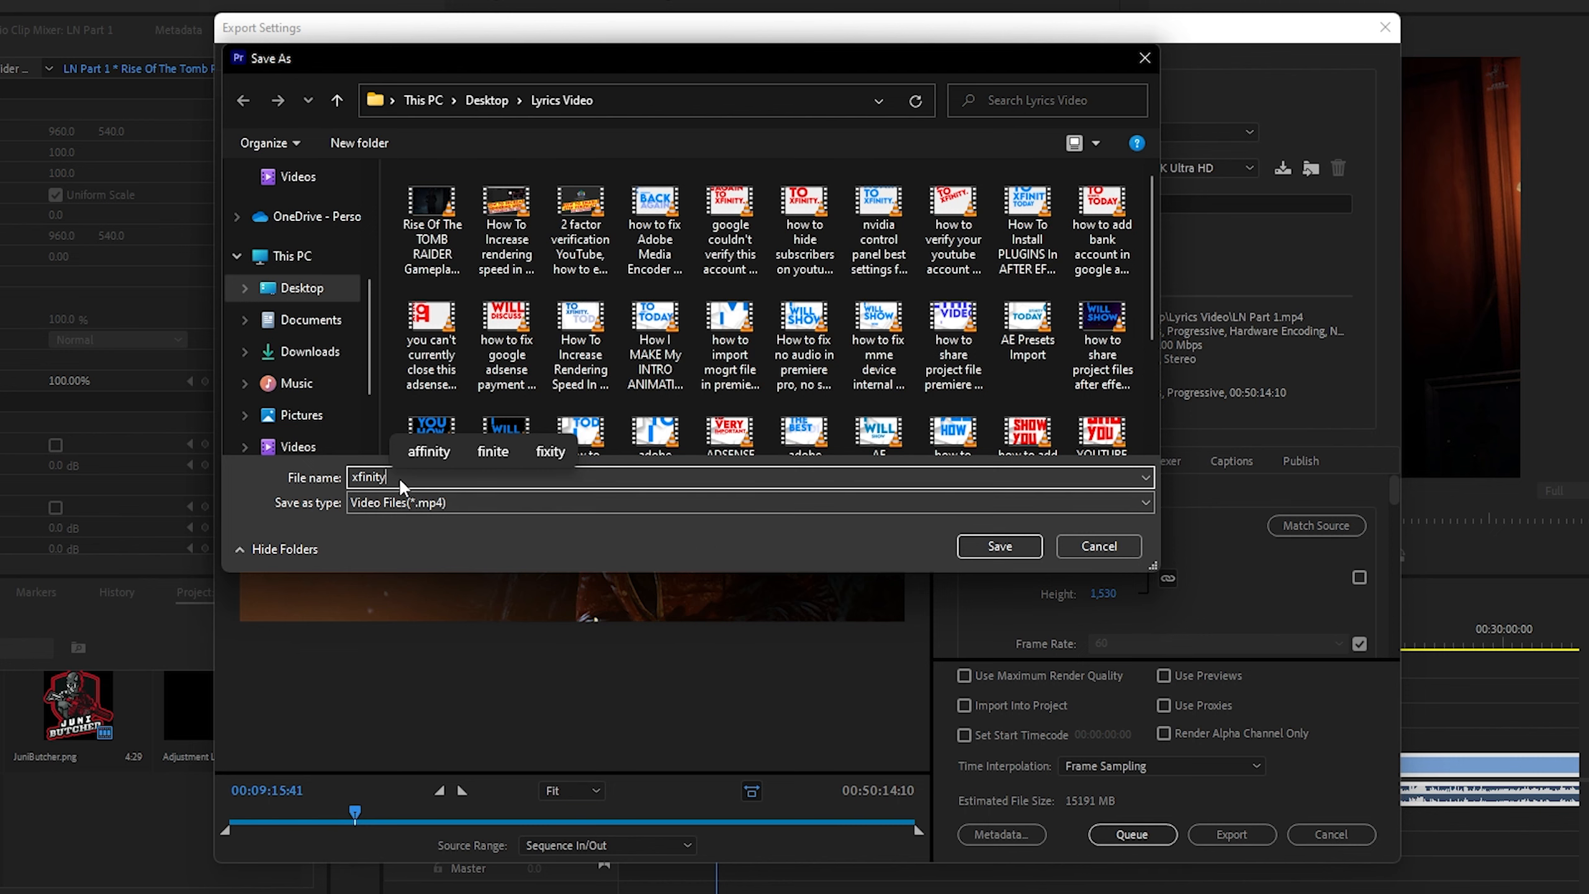
left_click(999, 546)
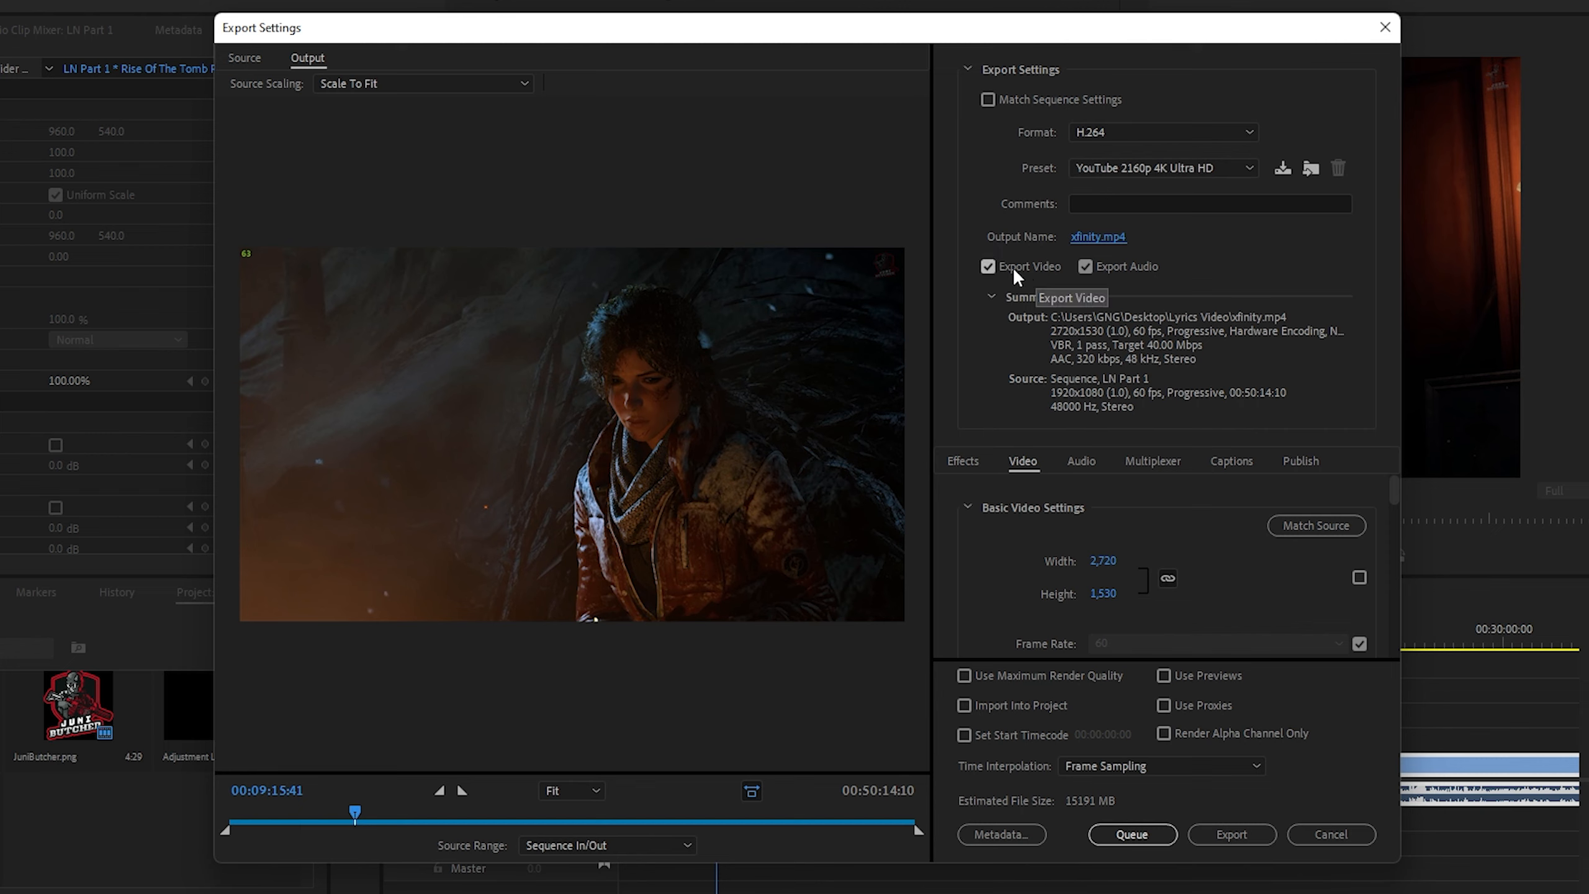
Switch audio export off and back on for the output file.
double_click(1085, 267)
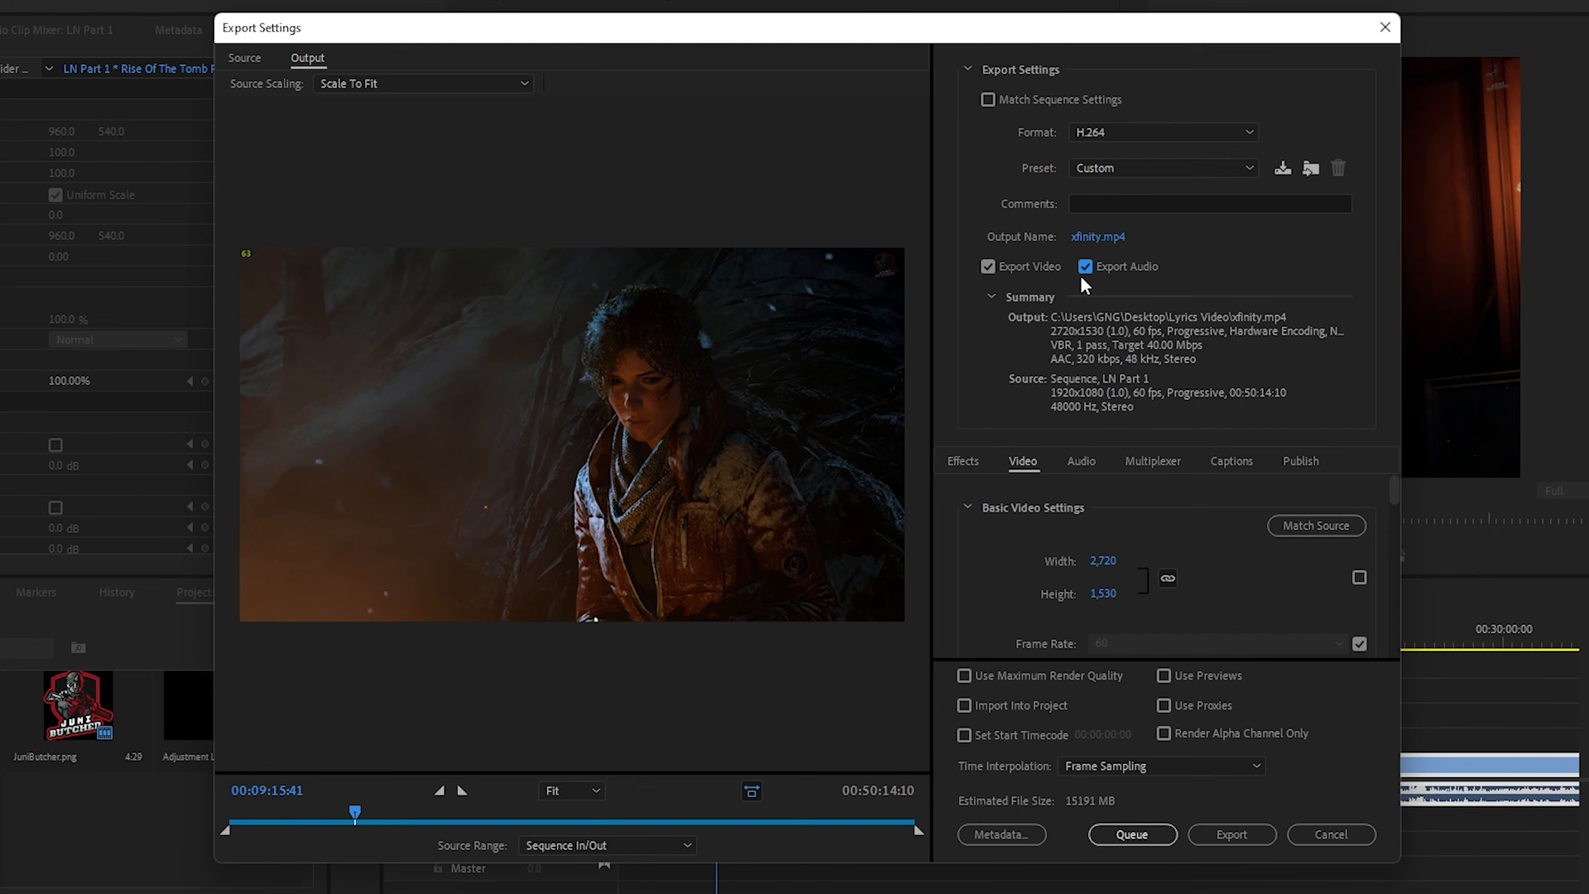
scroll(1395, 495, "down", 1)
scroll(1392, 480, "up", 1)
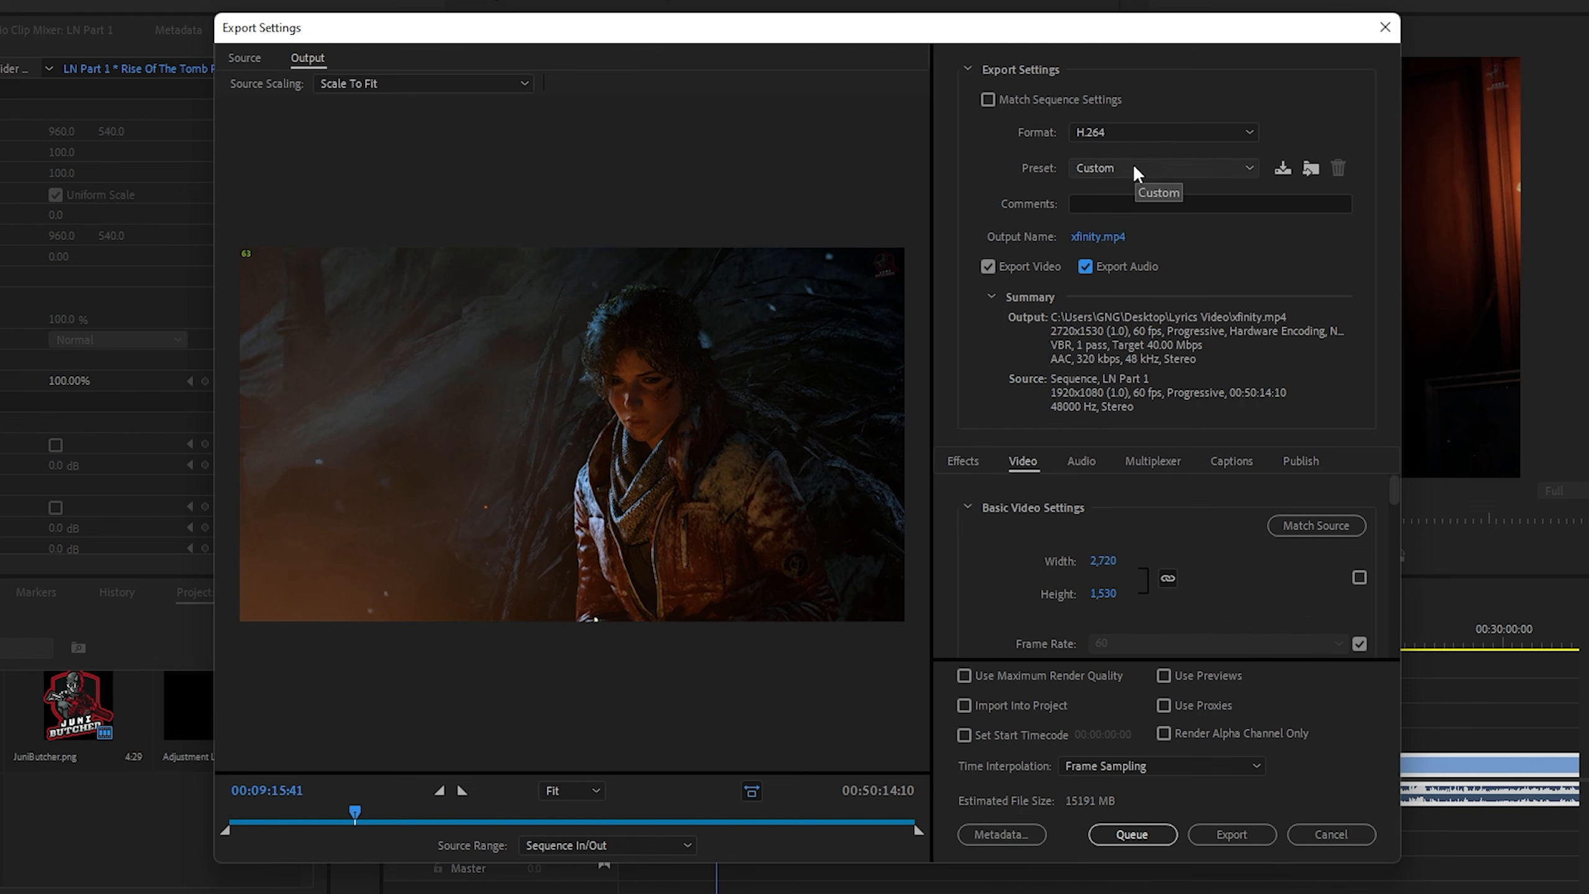
Apply the 2K YT export preset, and open the preset import dialog and leave it without importing a file.
left_click(1101, 175)
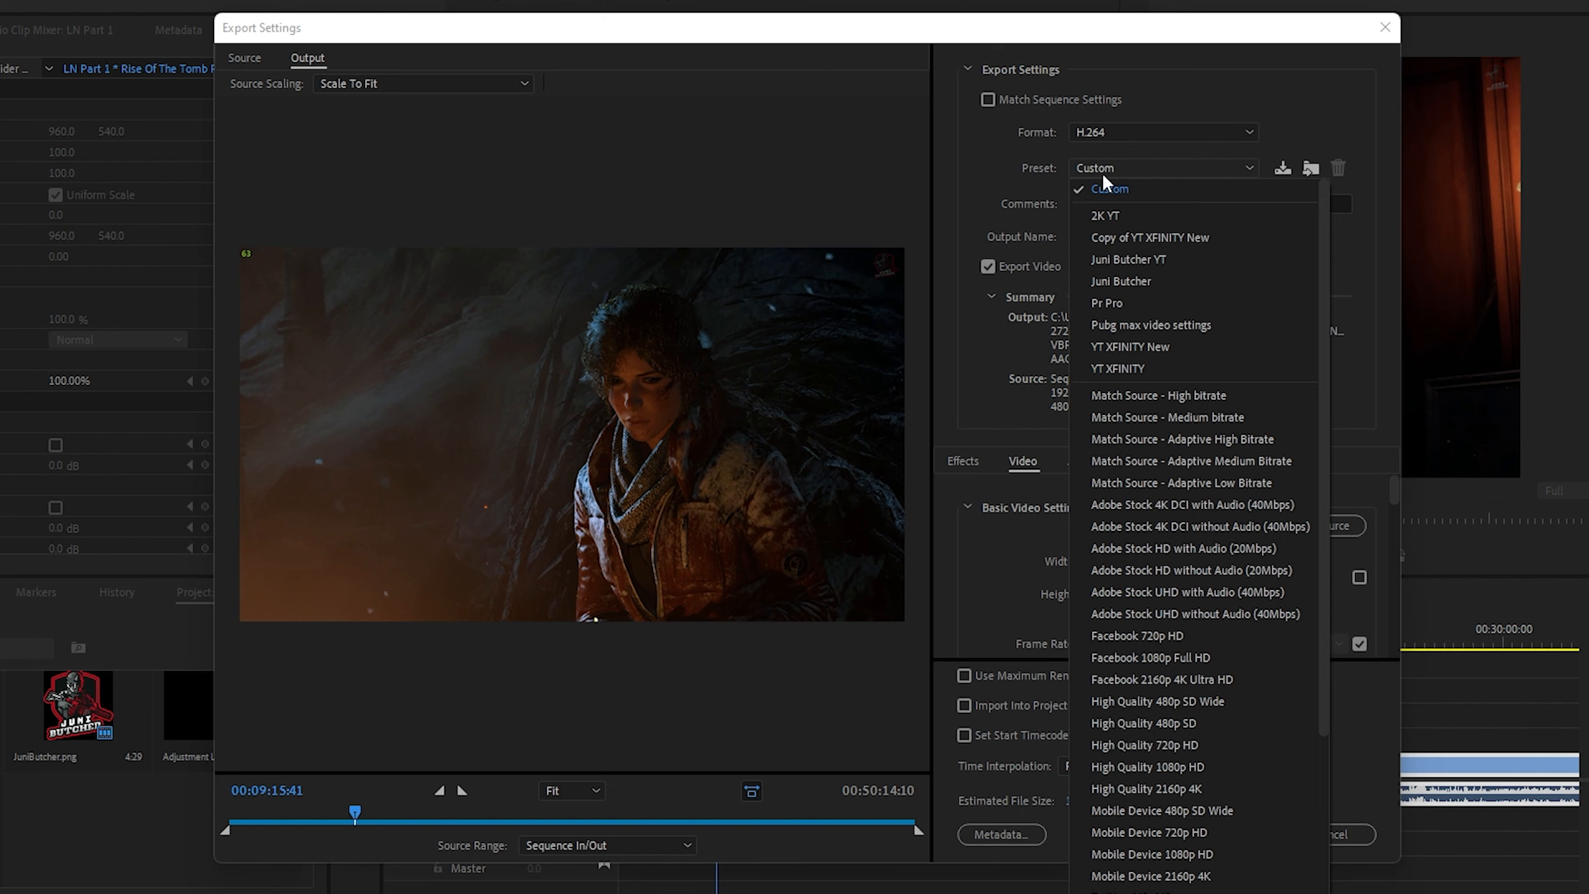
left_click(1158, 213)
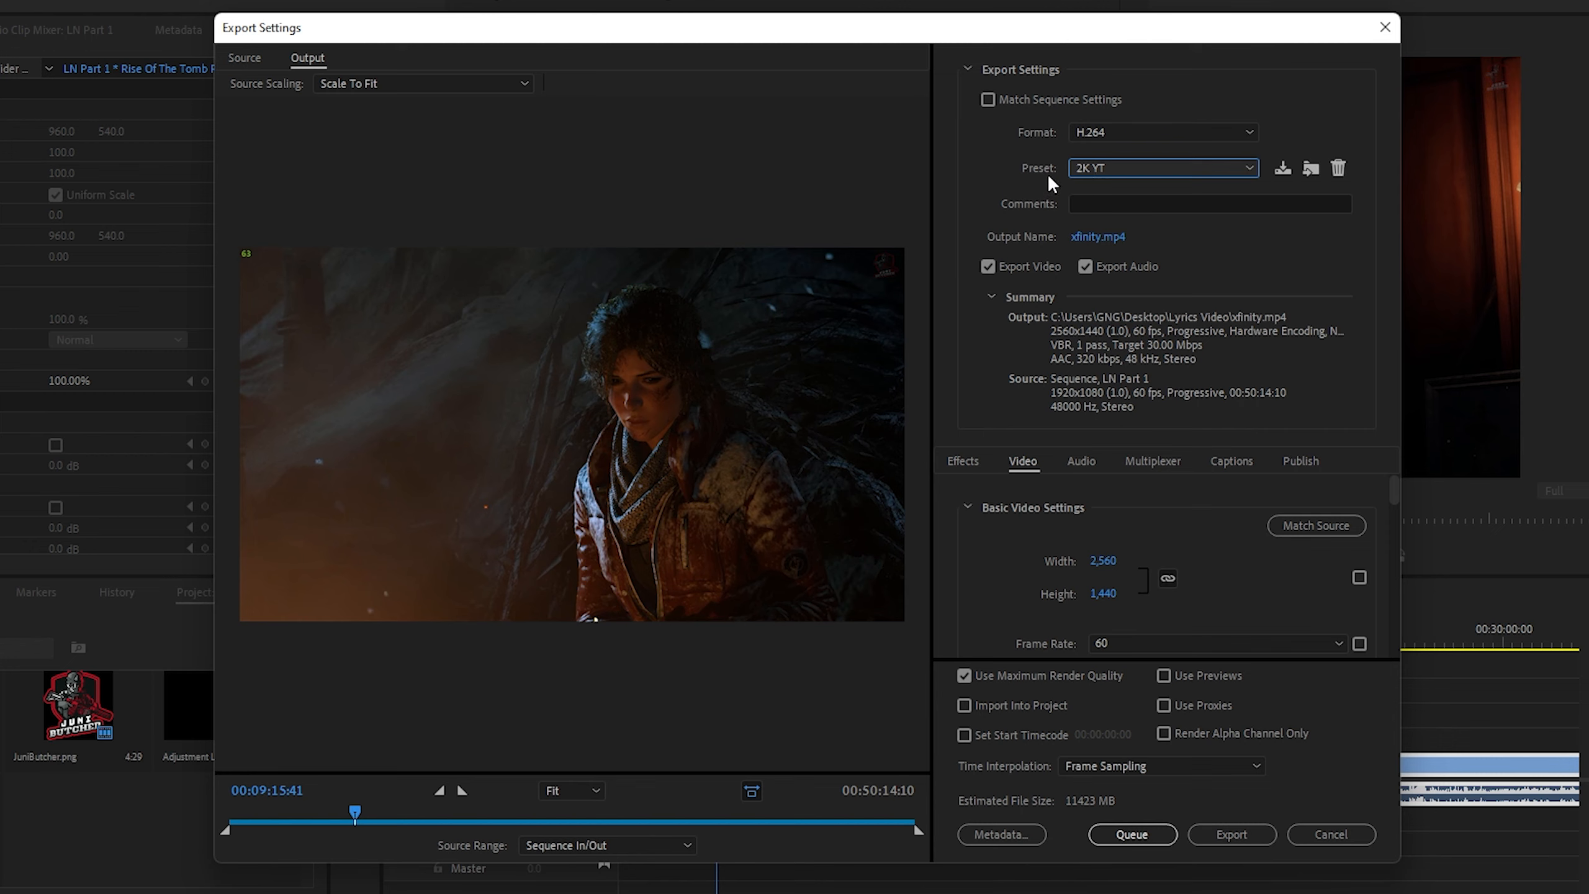
left_click(1310, 170)
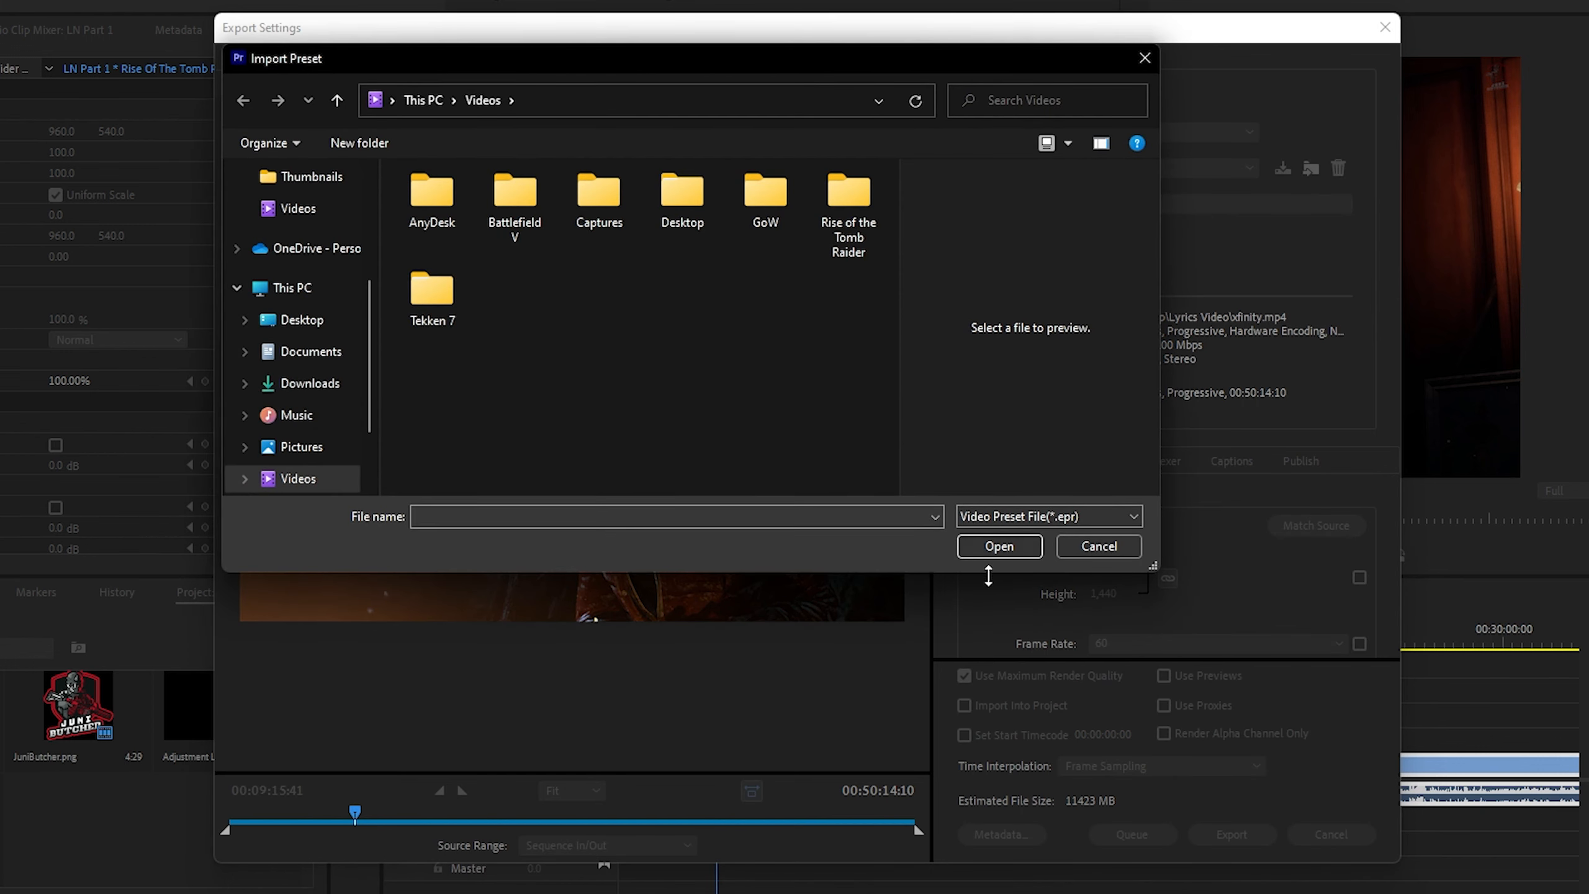
left_click(1032, 551)
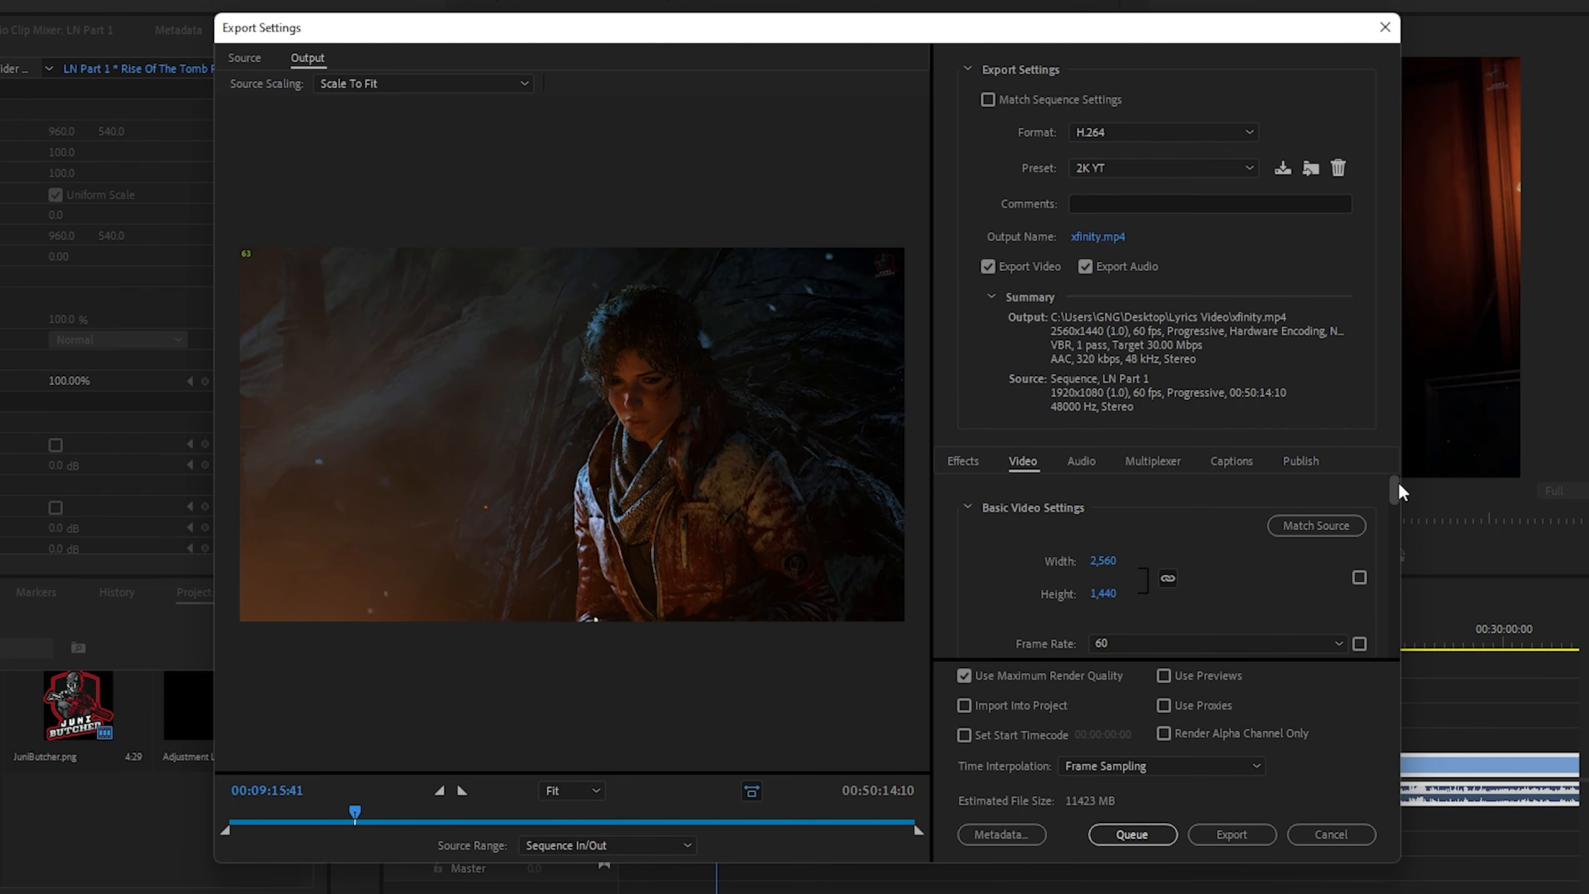
Set the frame rate in the basic video settings to 60.
left_click_drag(1398, 481, 1399, 488)
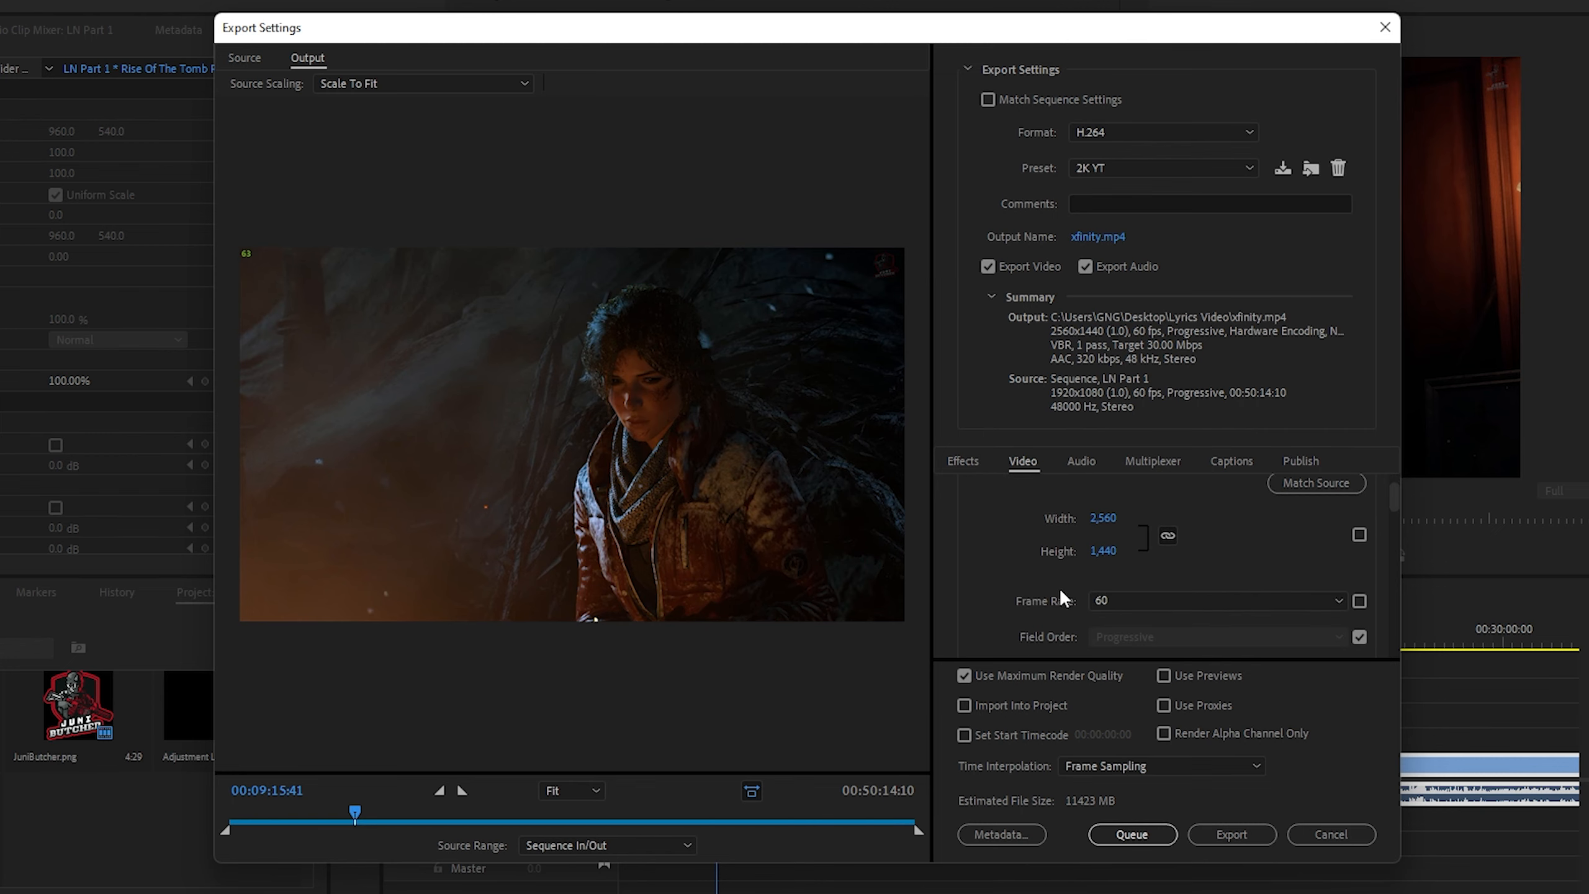
left_click(1152, 599)
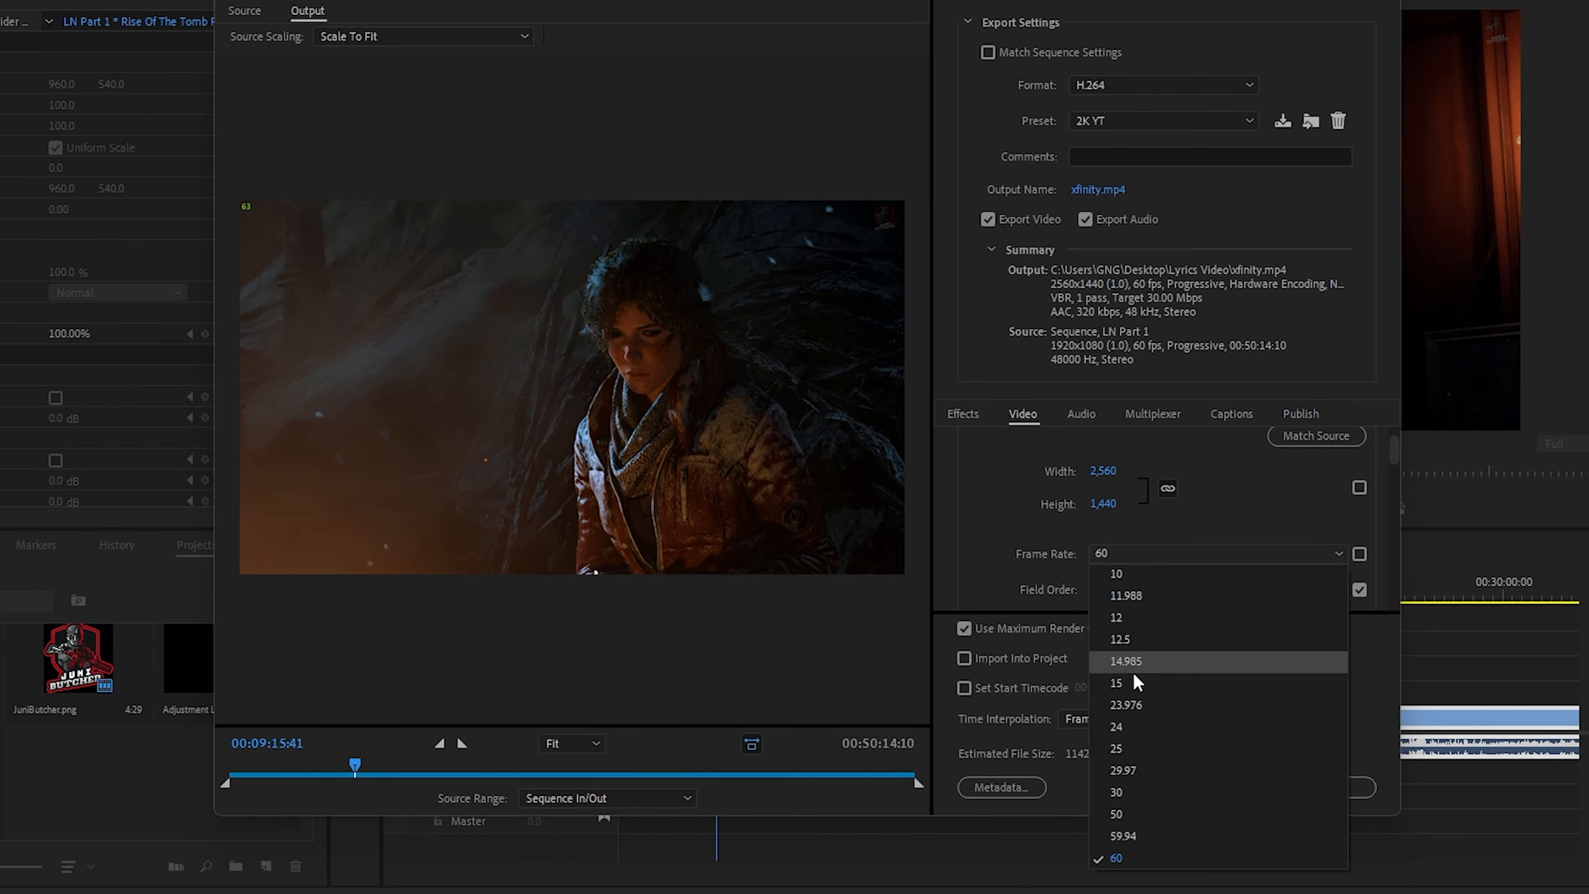
left_click(1120, 858)
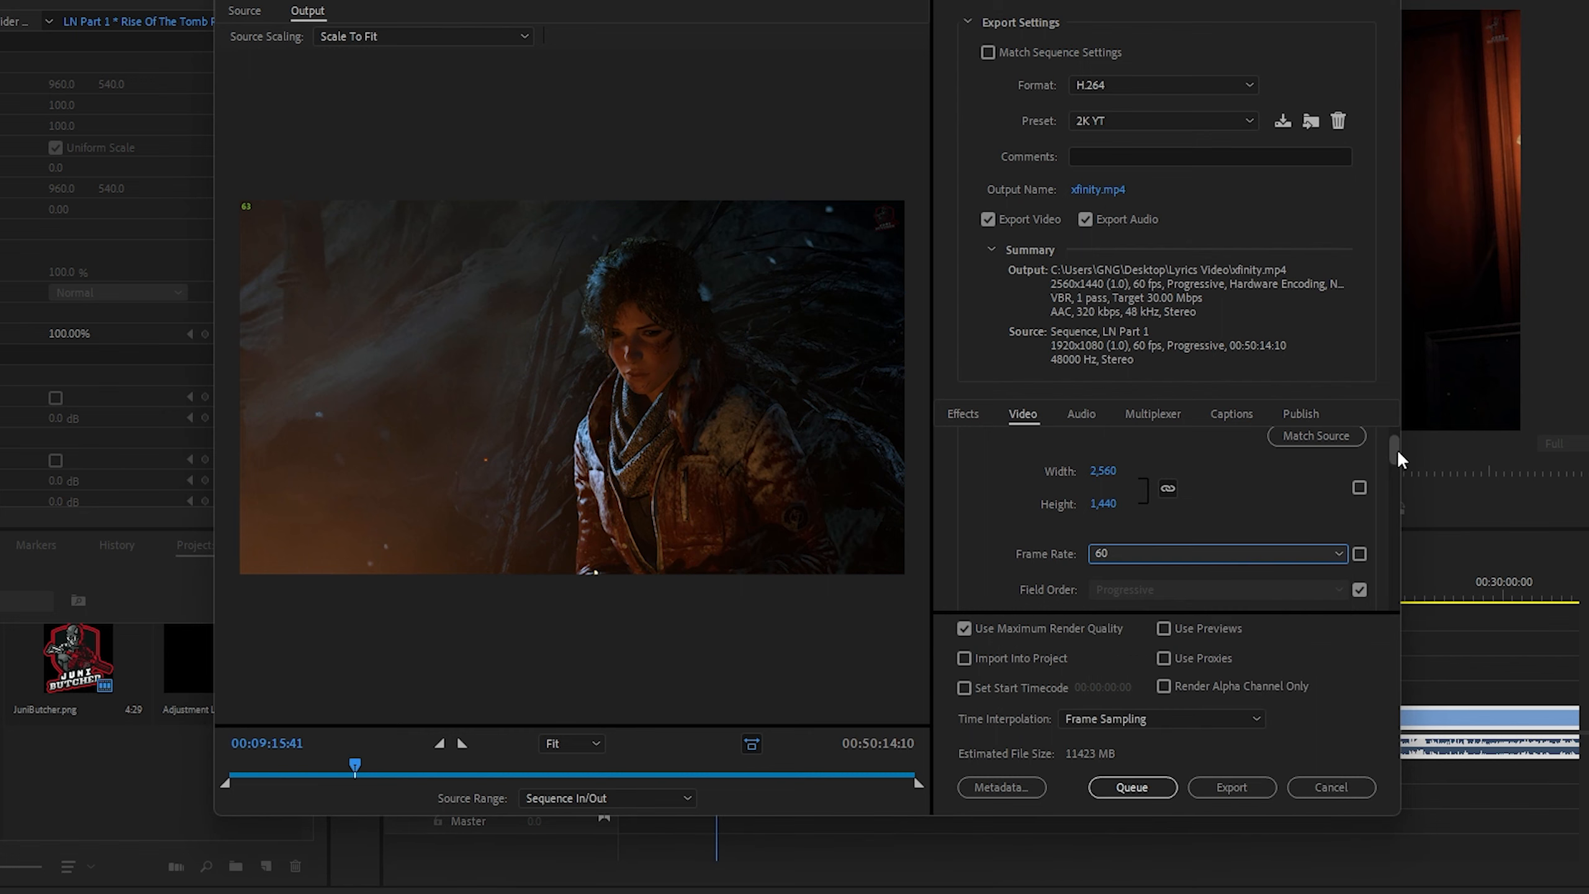
left_click_drag(1396, 467, 1399, 474)
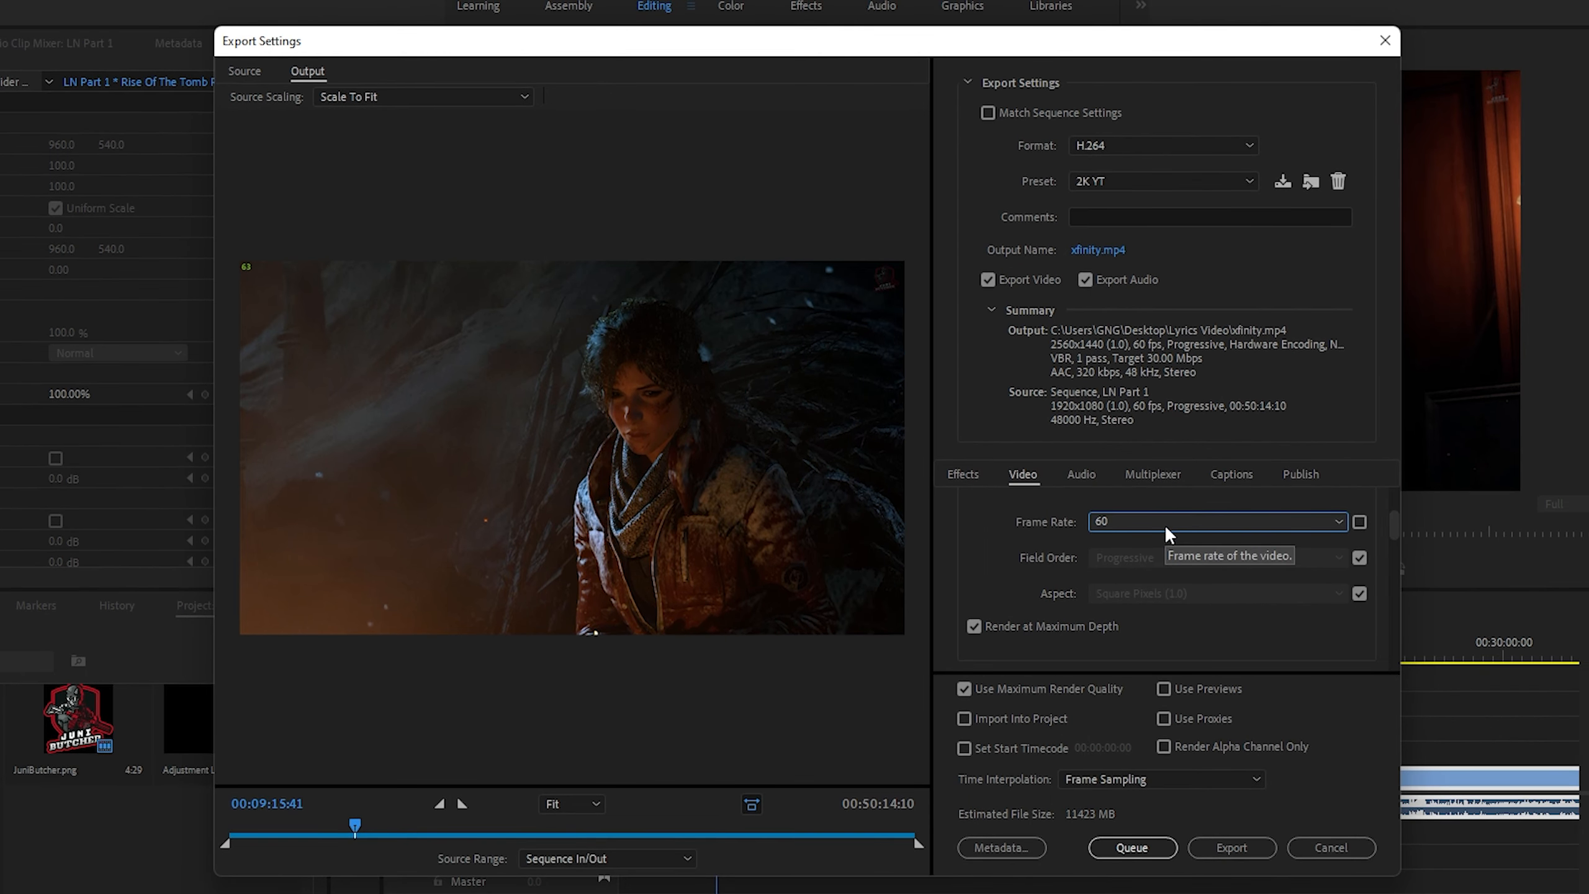
left_click(1166, 534)
left_click(1168, 830)
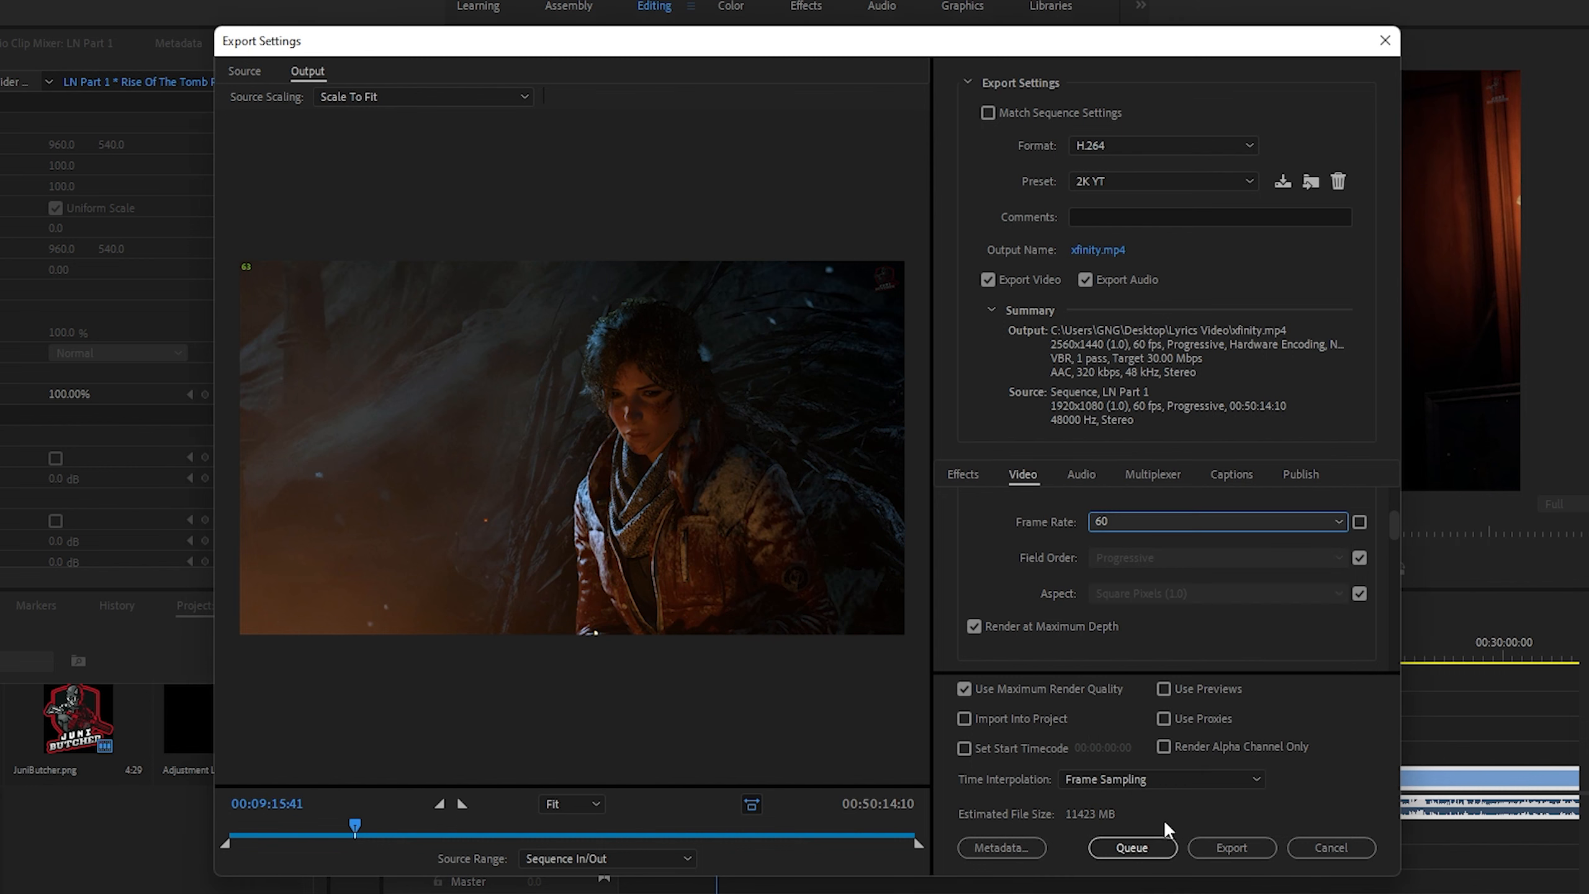
Choose Hardware Encoding as the performance option in the video encoding settings.
left_click_drag(1398, 529, 1398, 537)
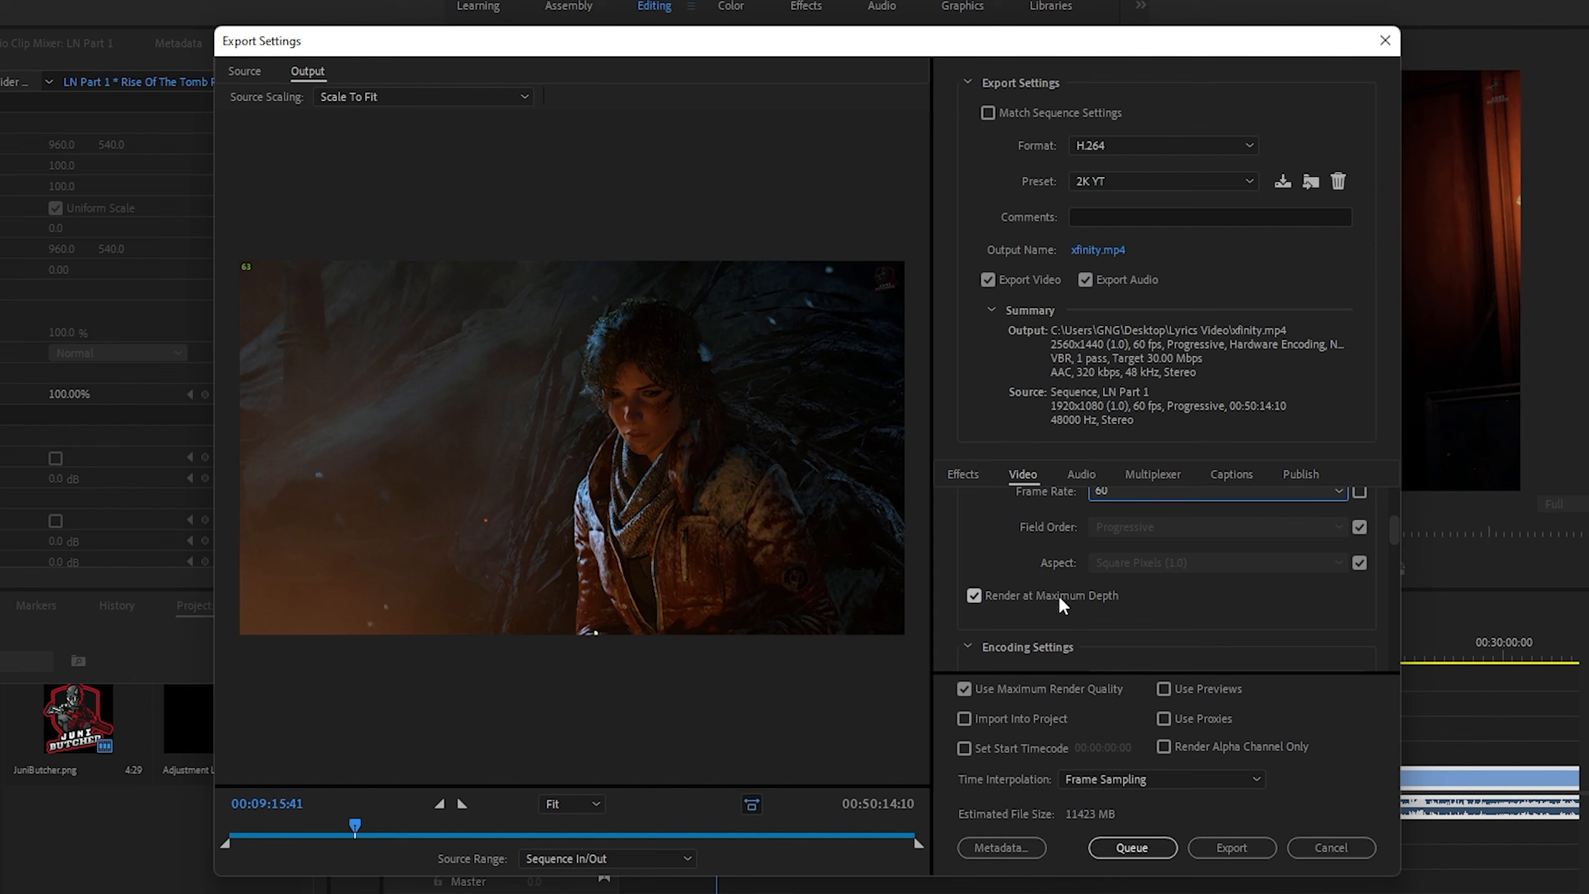
scroll(1058, 595, "down", 2)
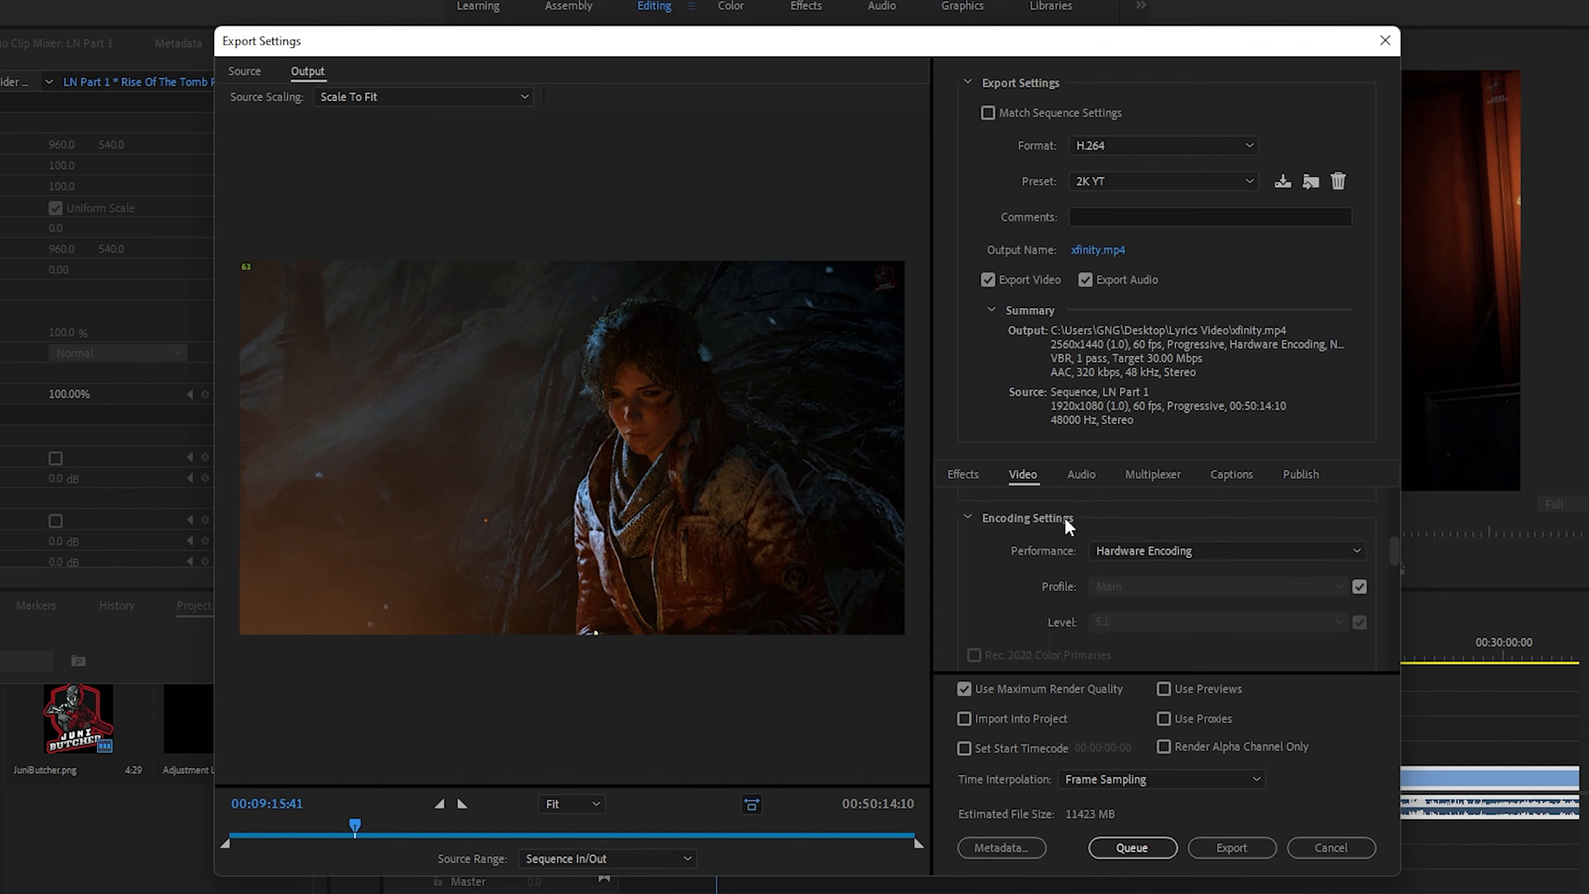
left_click(1122, 546)
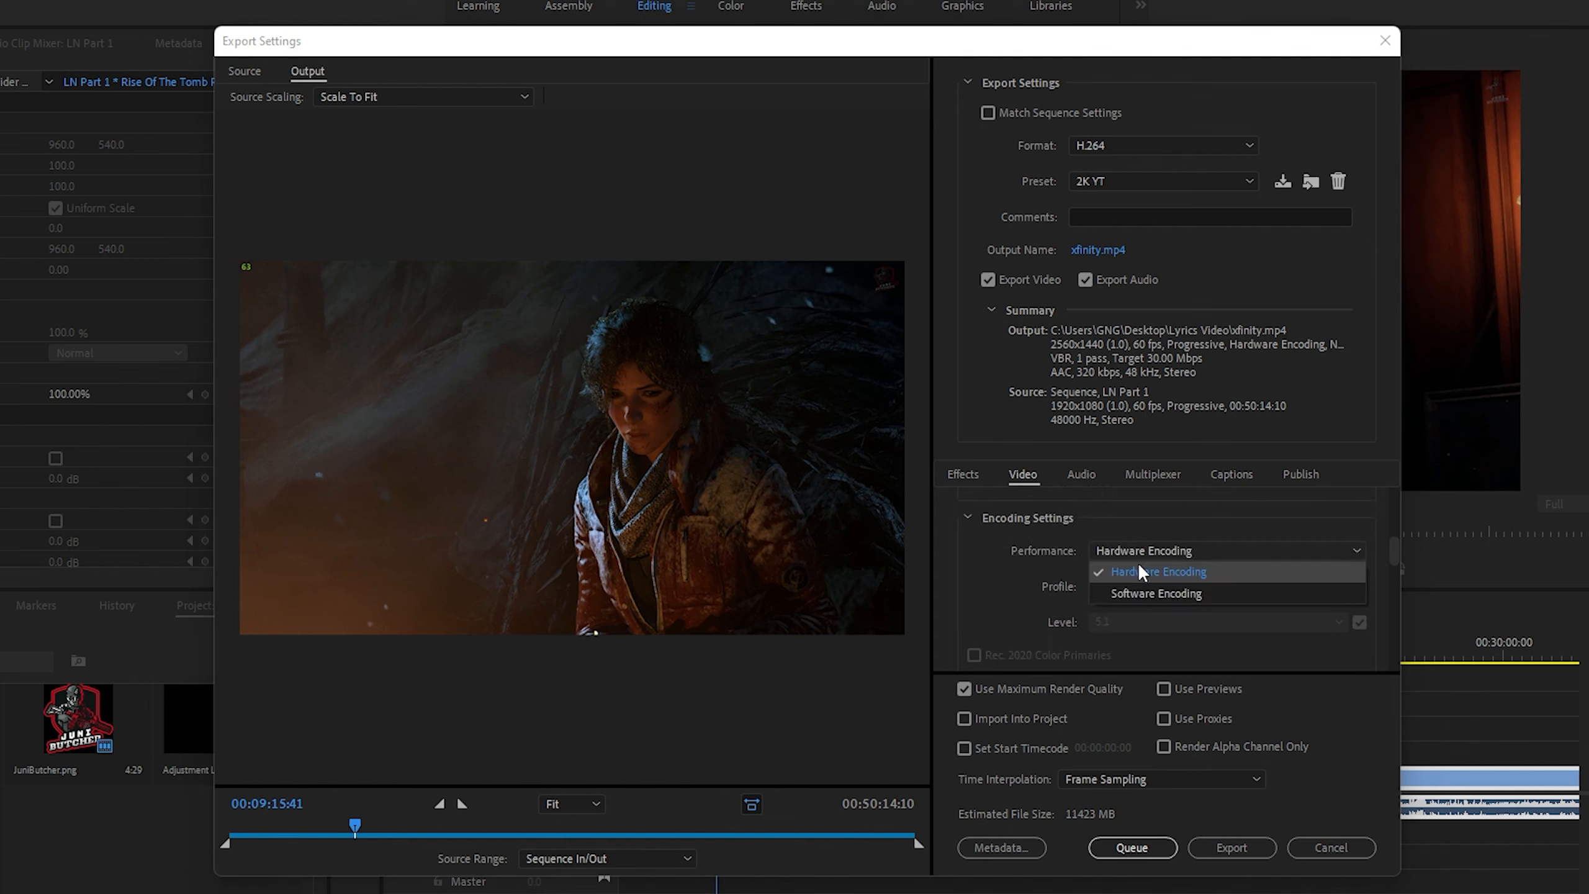
left_click(1141, 566)
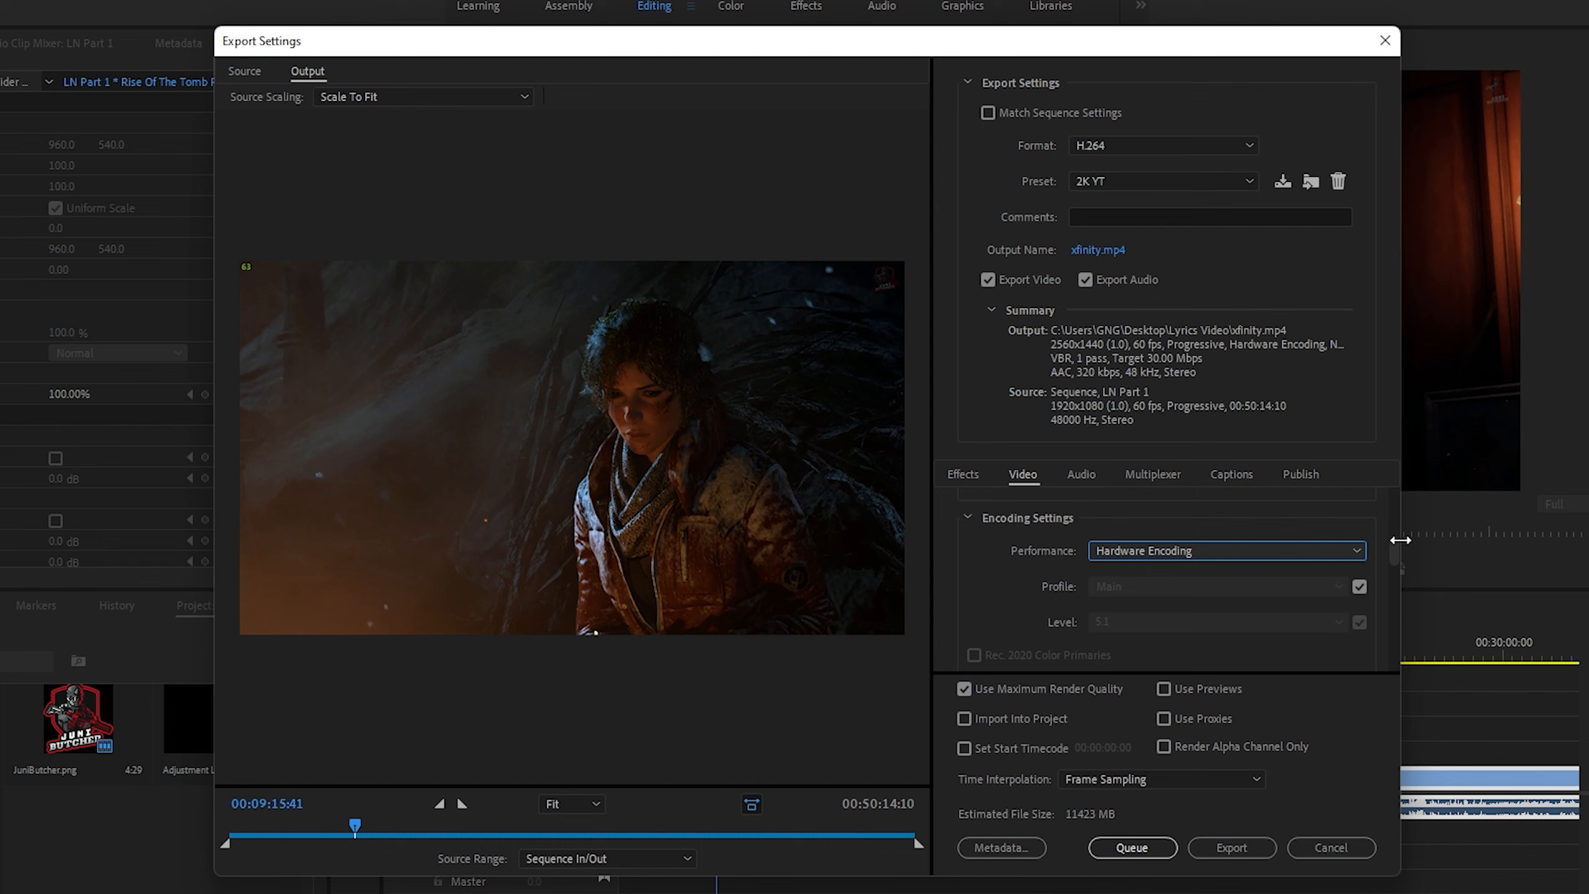
left_click(1352, 544)
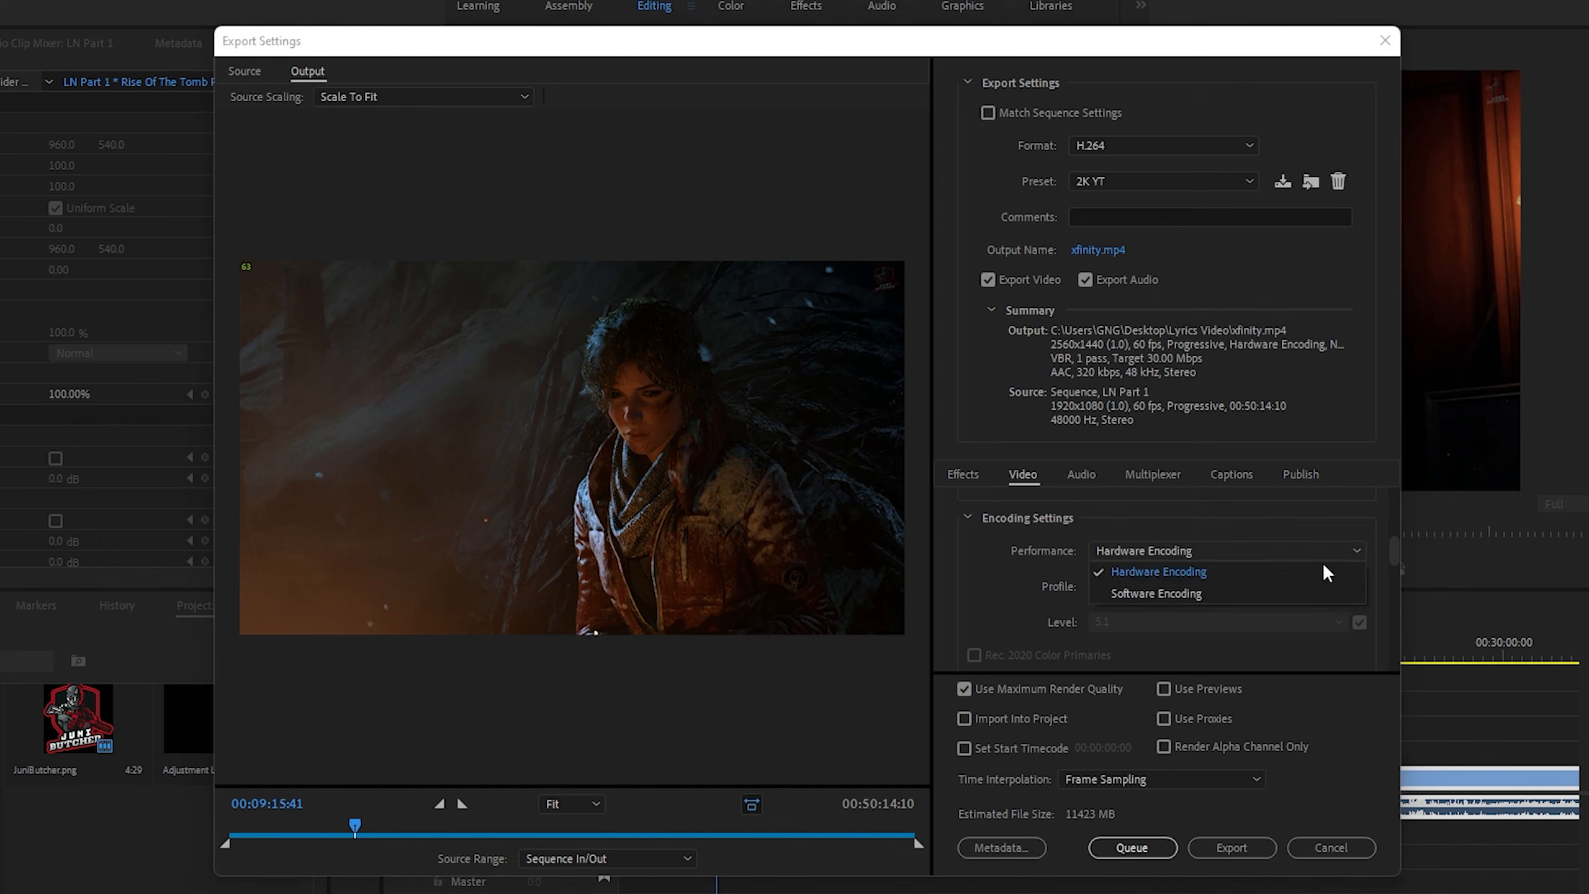
left_click(1274, 571)
Review the profile, level and HDR options in the encoding settings, and proceed to the bitrate settings.
scroll(1394, 546, "down", 1)
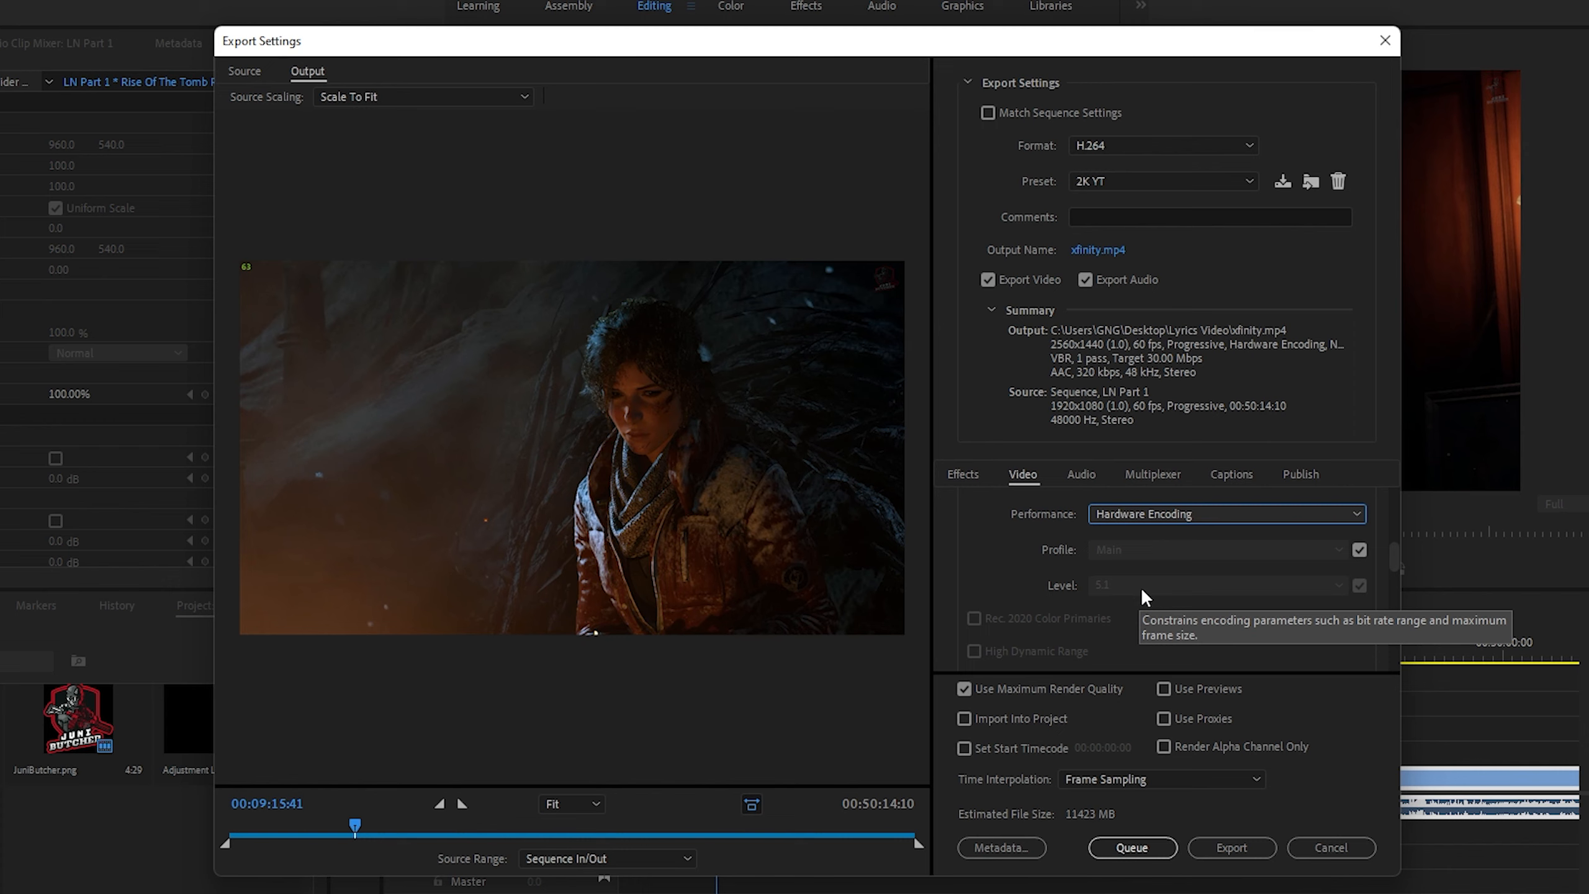
scroll(1394, 557, "down", 2)
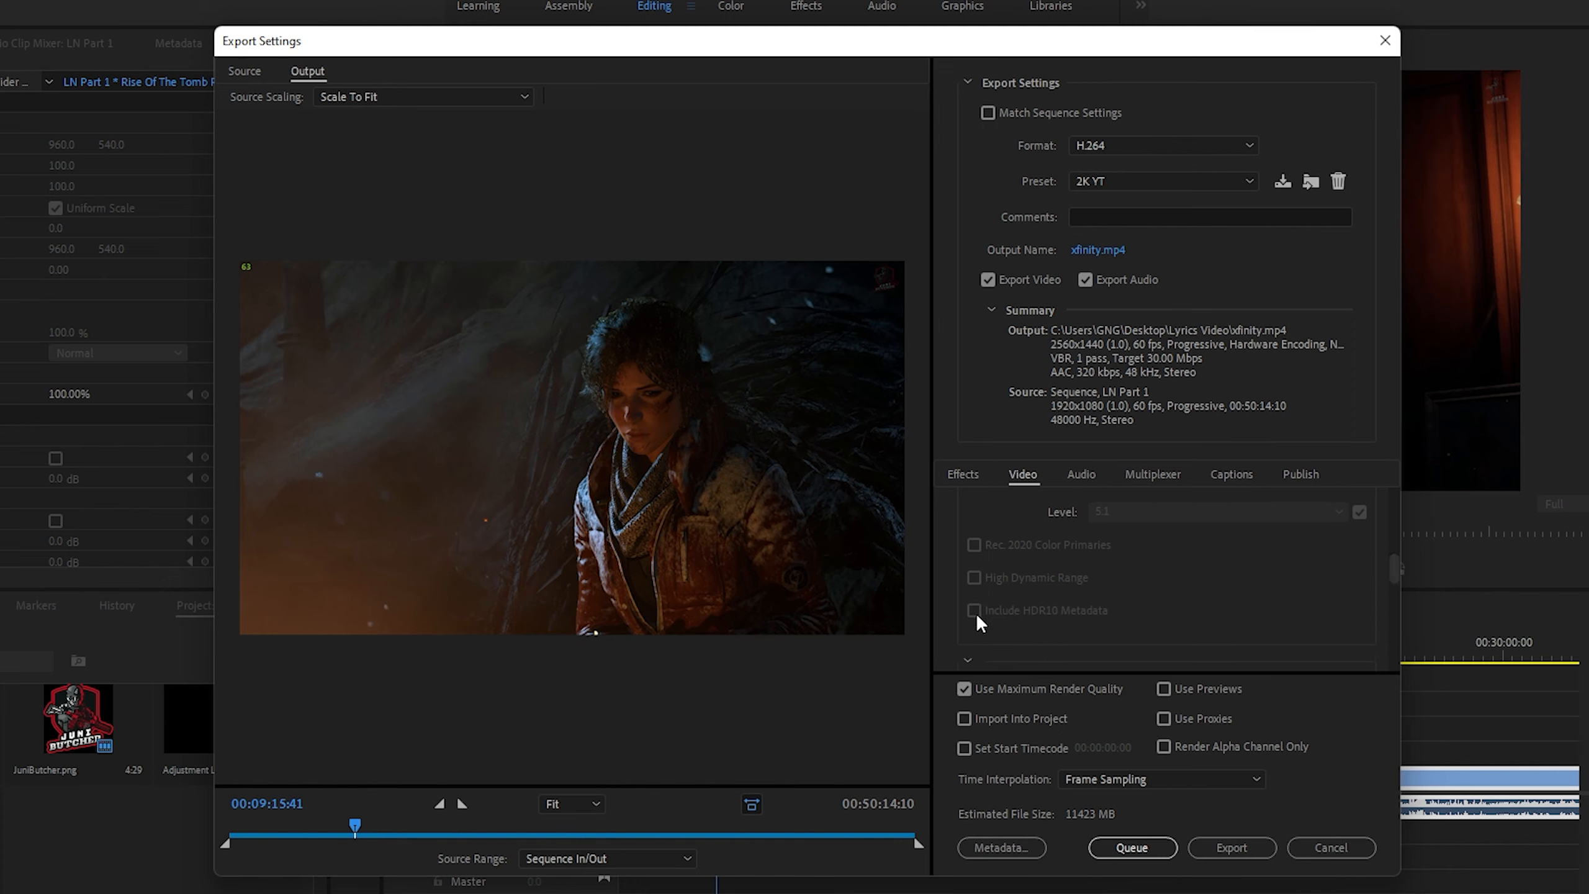
left_click_drag(1392, 568, 1389, 631)
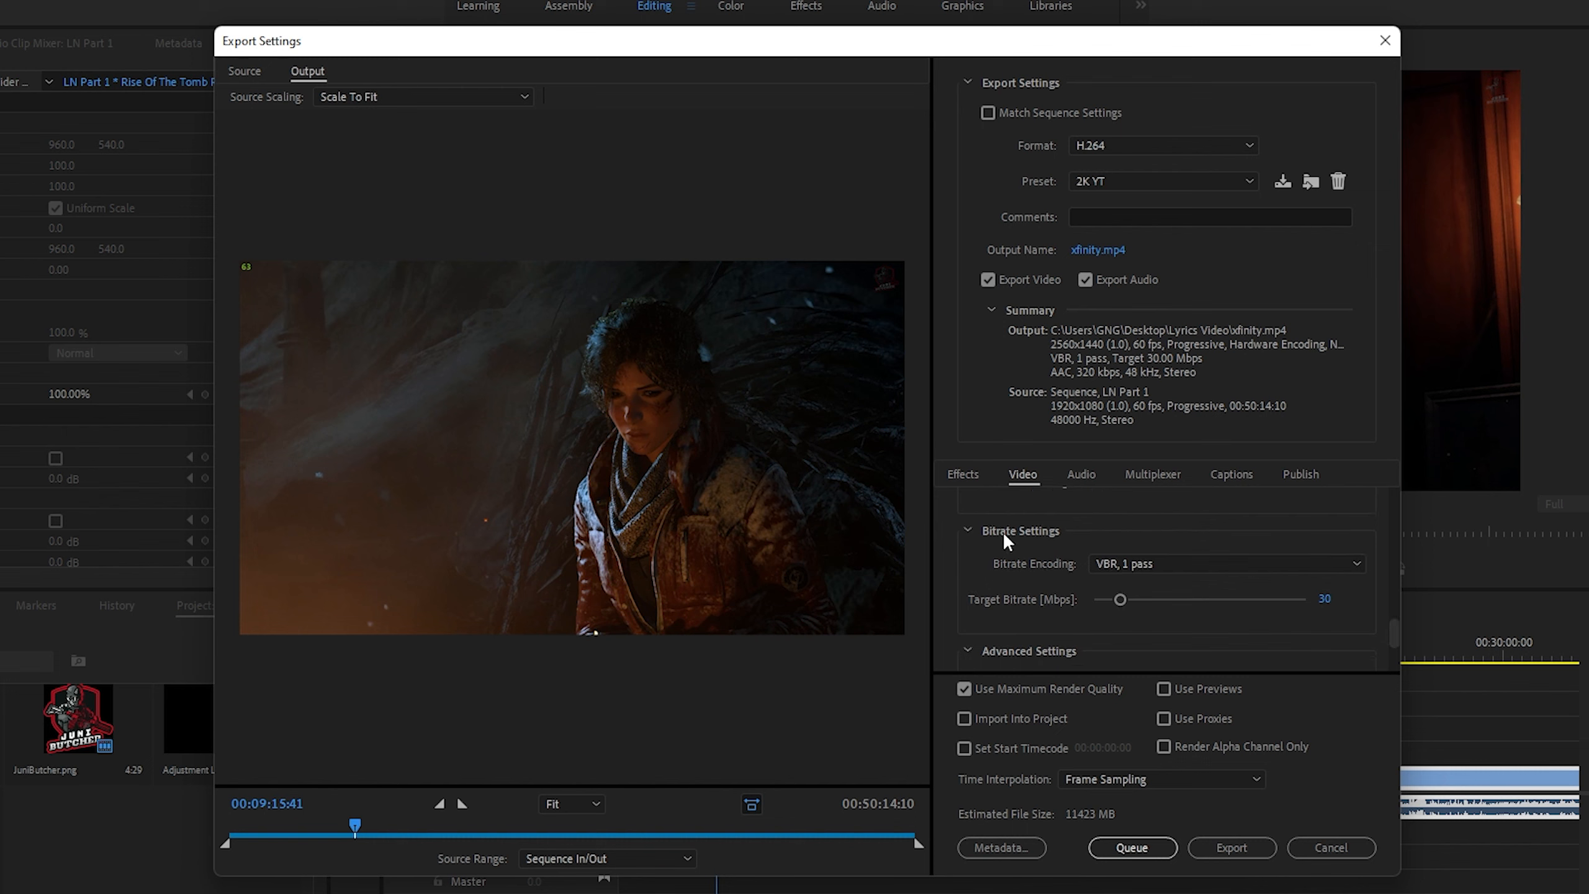